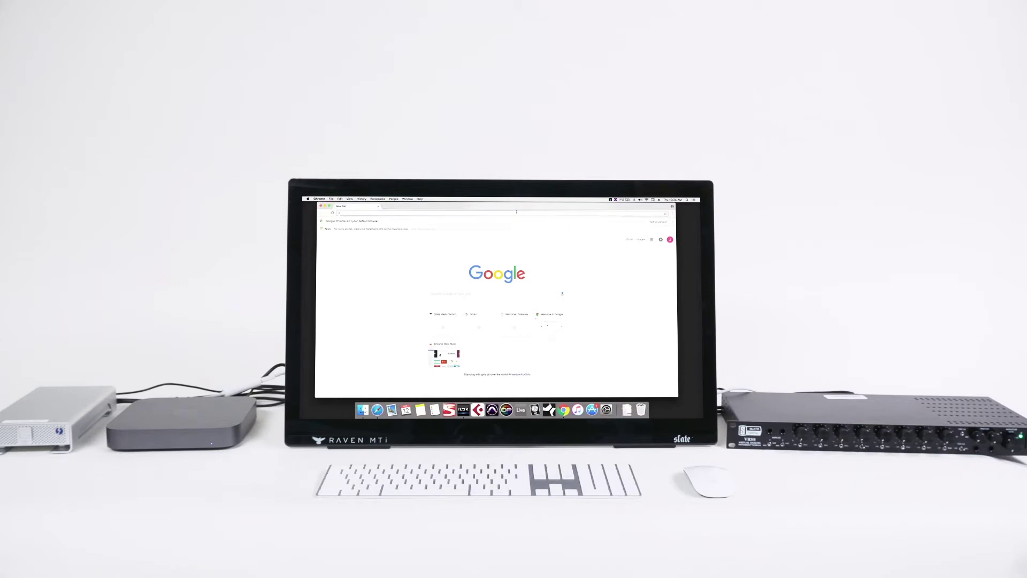
# Step: Enter 'my' in a new Chrome tab's address bar to load my.slateaudio.com
pyautogui.press('Return')
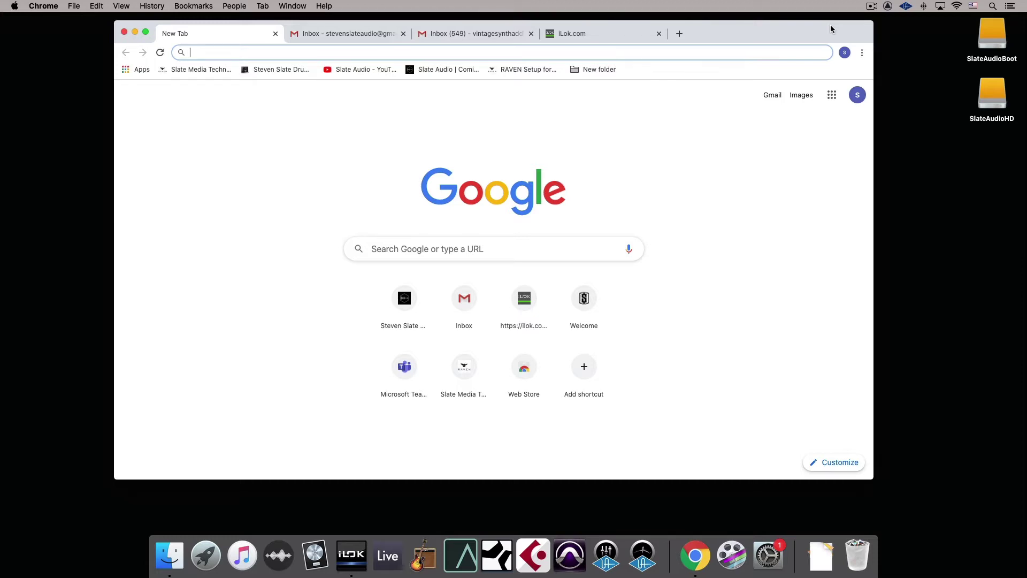
pyautogui.write('my')
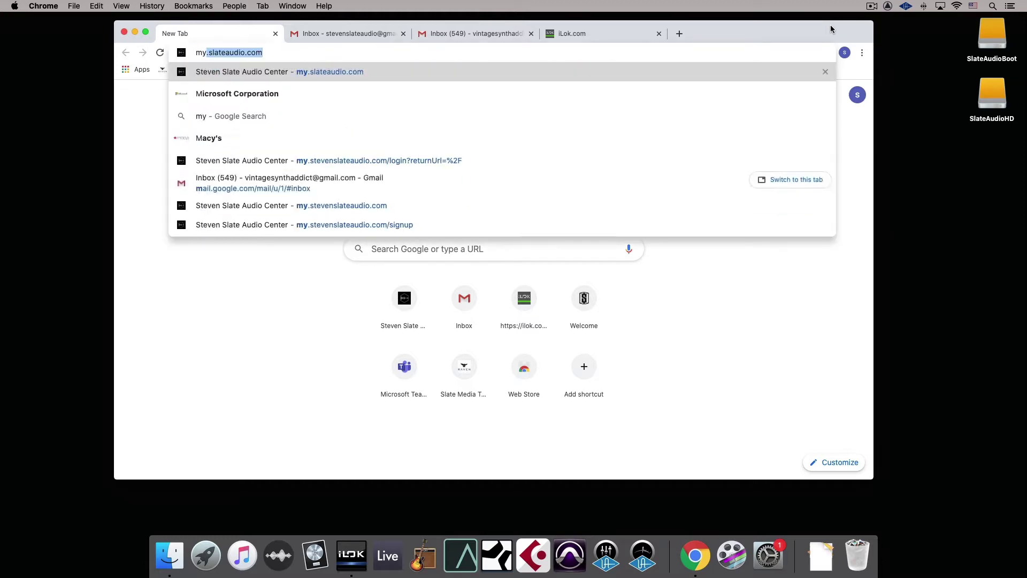
pyautogui.press('Return')
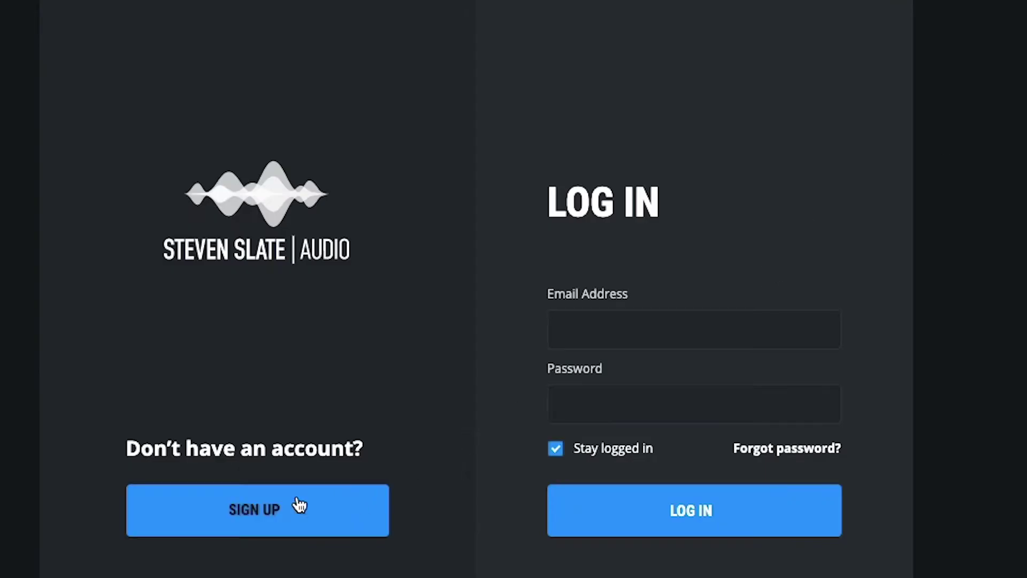
# Step: Start sign-up, enter the account email and a matching password, and continue to the next step
pyautogui.click(299, 504)
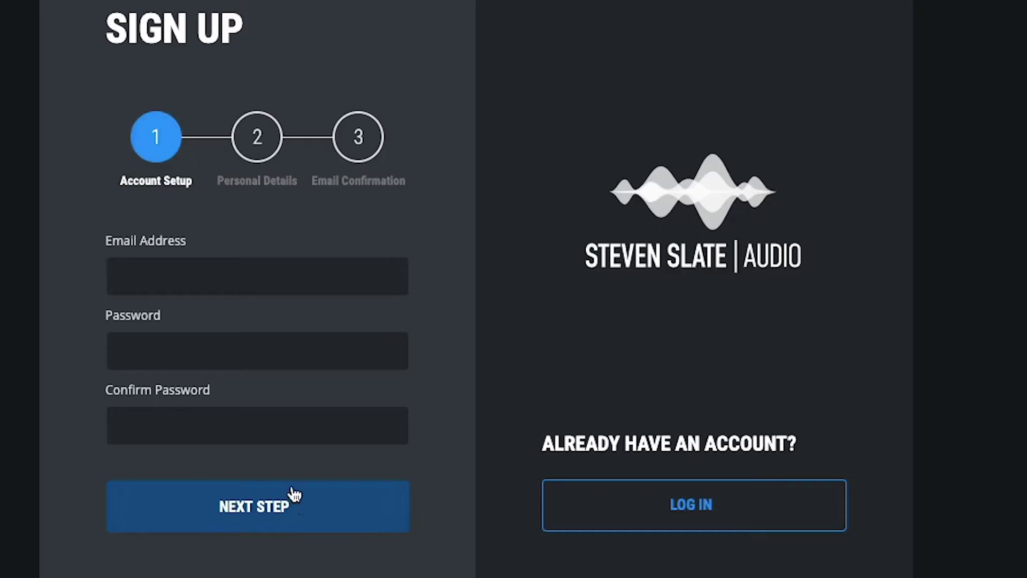
pyautogui.click(246, 274)
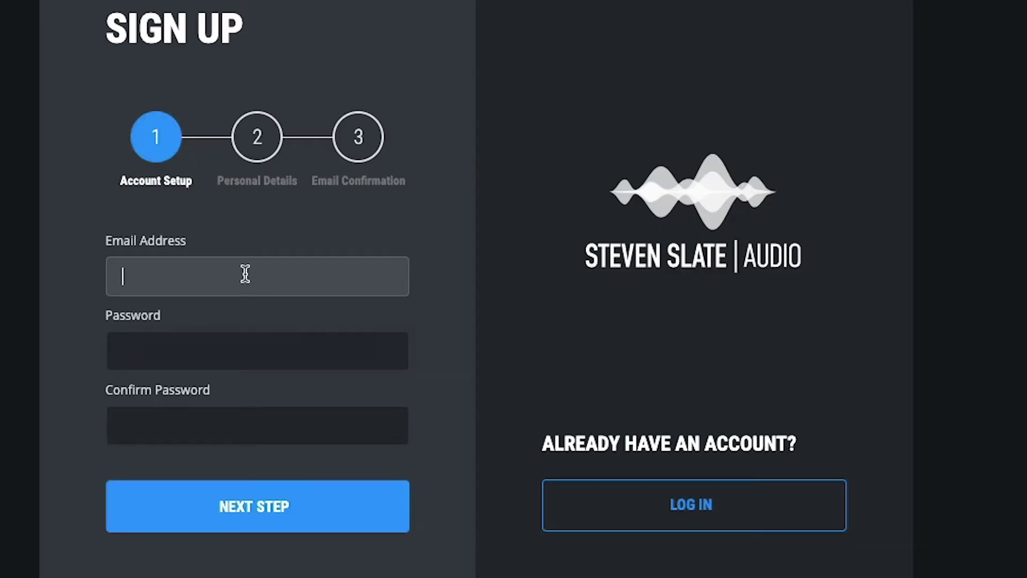
pyautogui.press('Tab')
pyautogui.write('•••••••••••')
pyautogui.press('Tab')
pyautogui.write('•••••••••••')
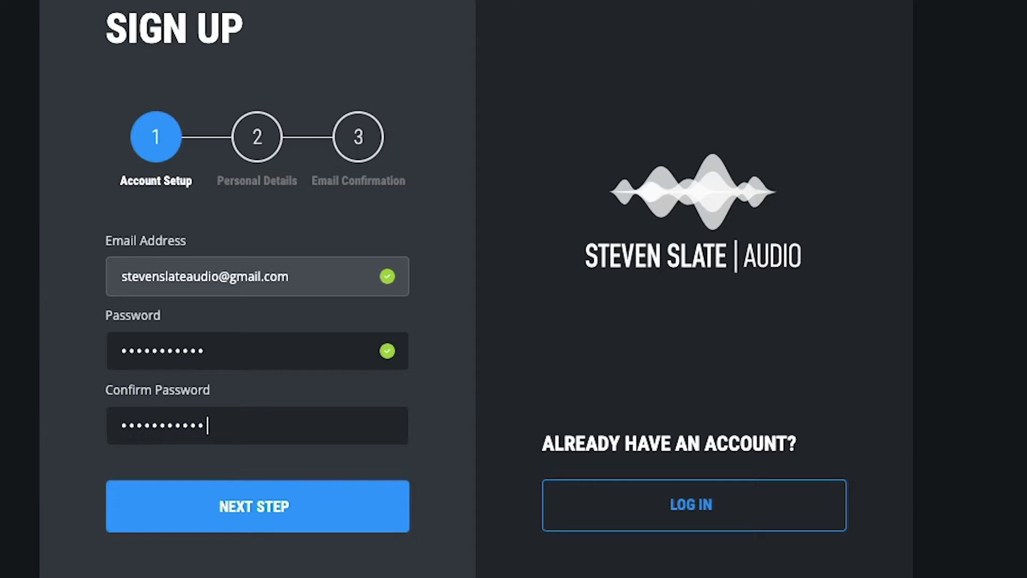
pyautogui.press('Return')
# Step: Fill in first and last name, company 'slate audio', United States of America and zip code, and register
pyautogui.click(159, 277)
pyautogui.write('Slate')
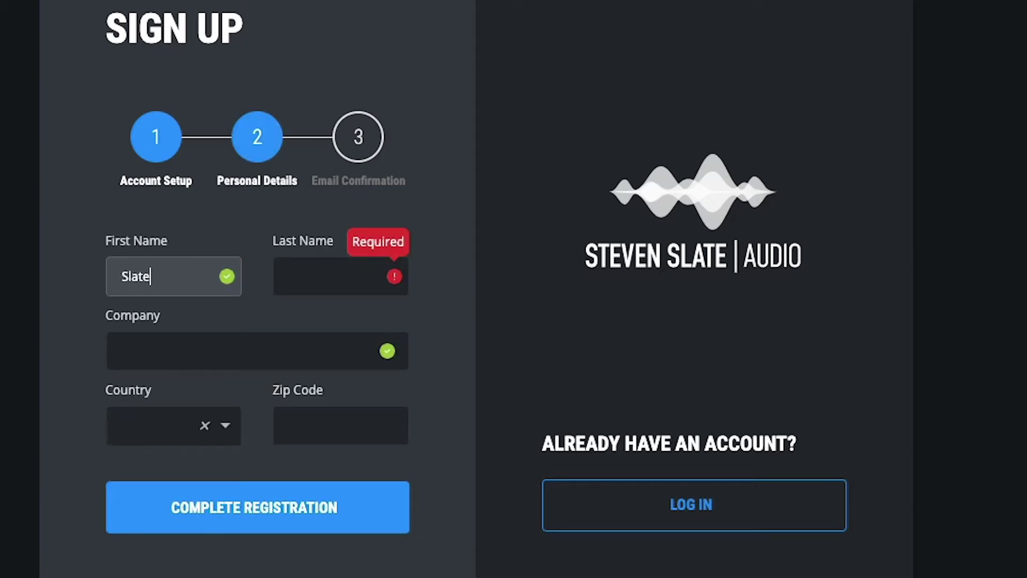
pyautogui.press('Tab')
pyautogui.write('Audio')
pyautogui.press('Tab')
pyautogui.write('slate audio')
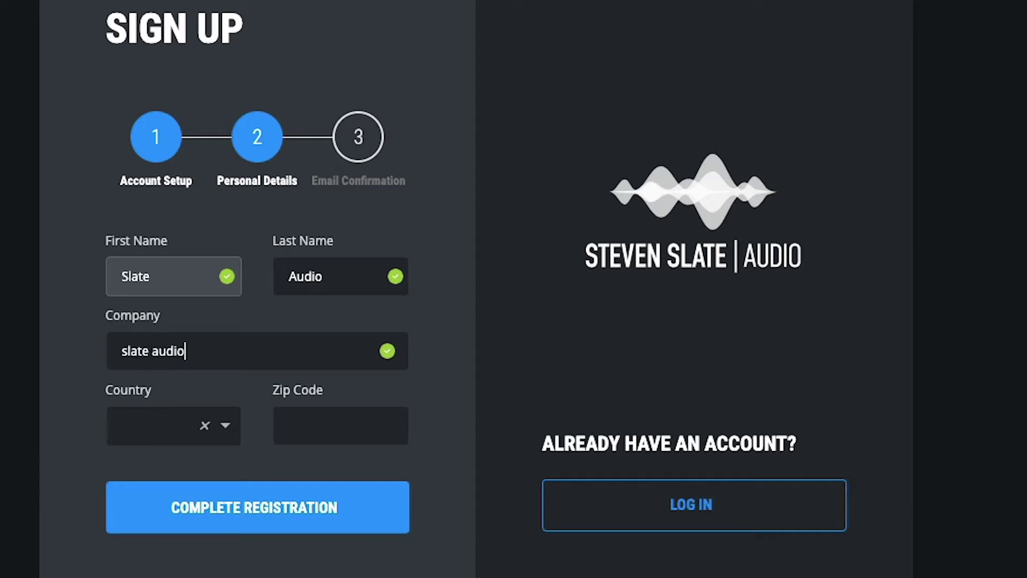
pyautogui.press('Tab')
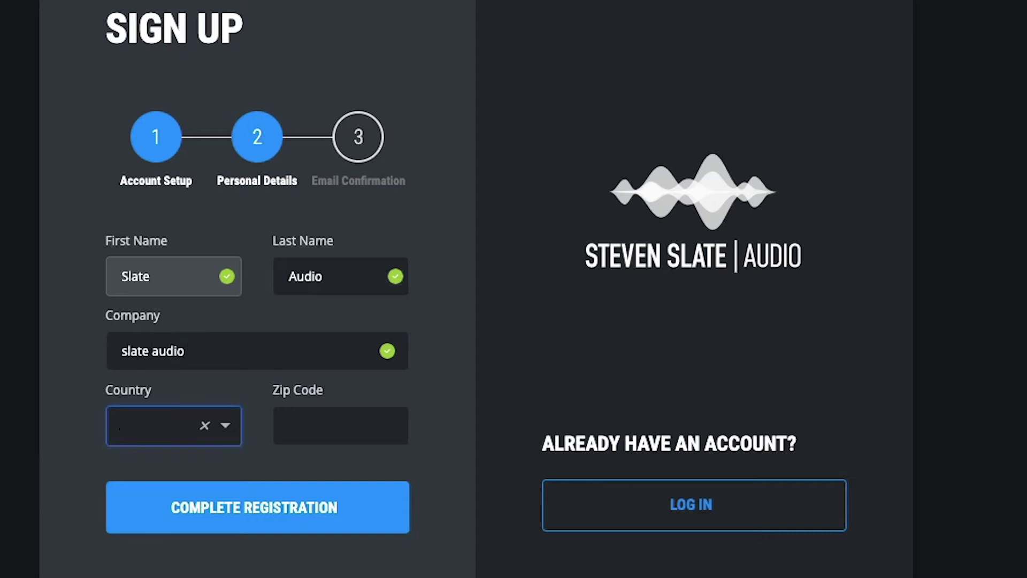
pyautogui.write('united')
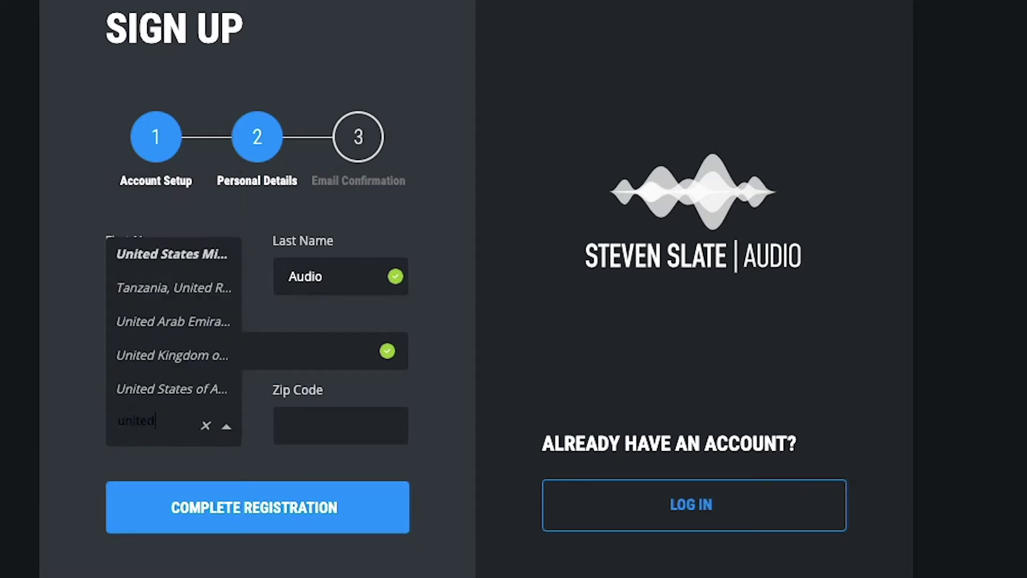
pyautogui.press('Down')
pyautogui.press('Down')
pyautogui.press('Down')
pyautogui.press('Down')
pyautogui.press('Return')
pyautogui.press('Tab')
pyautogui.write('90019')
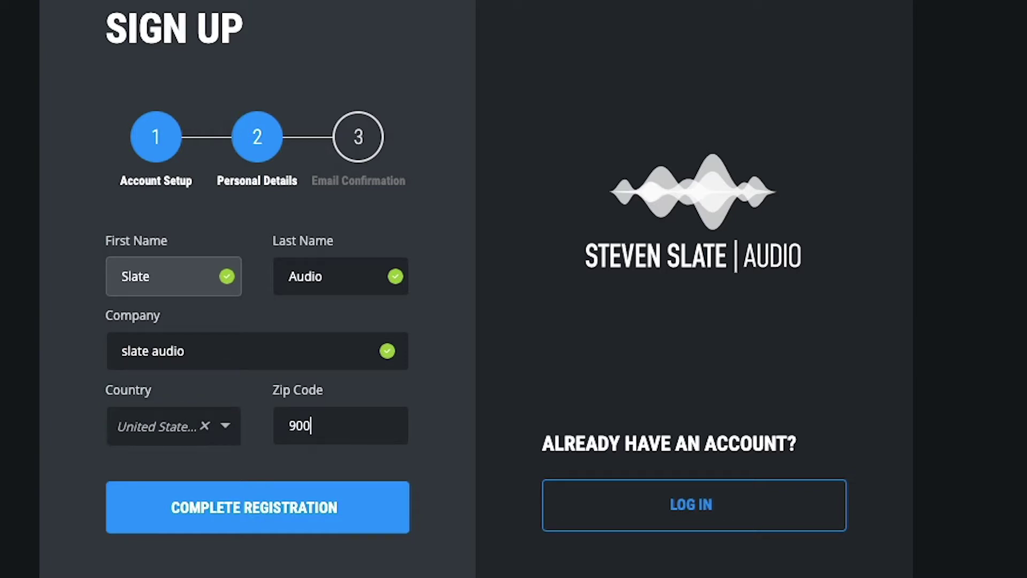
pyautogui.click(297, 504)
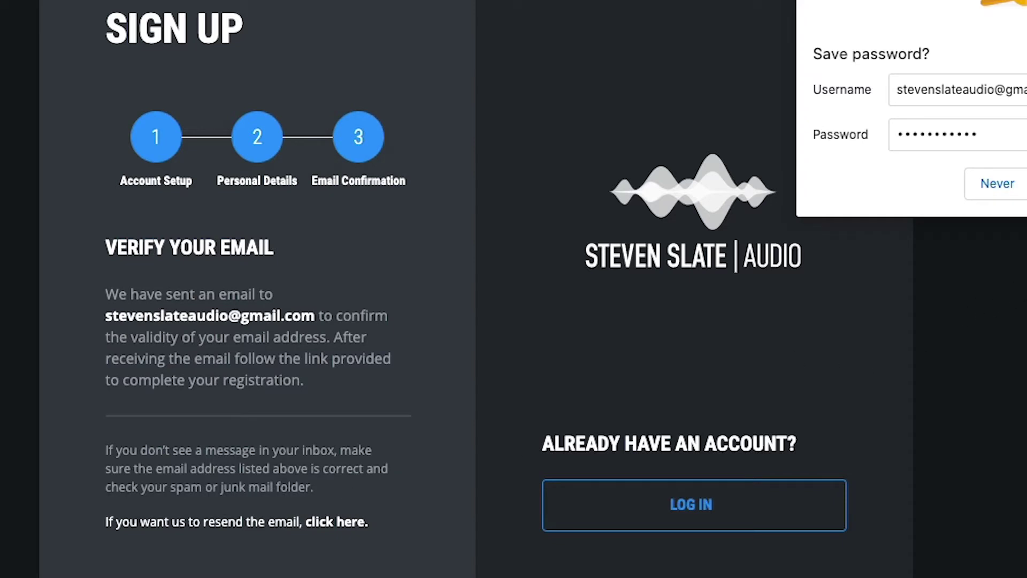
pyautogui.click(1026, 183)
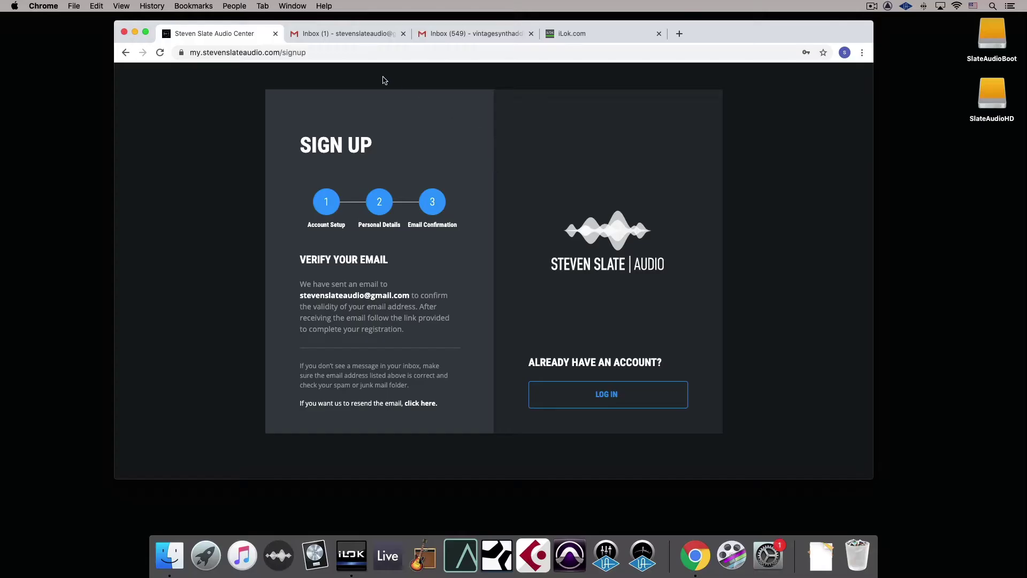
# Step: Follow the Account Verification email's link in Gmail, verify the account, and go to the login page
pyautogui.click(343, 37)
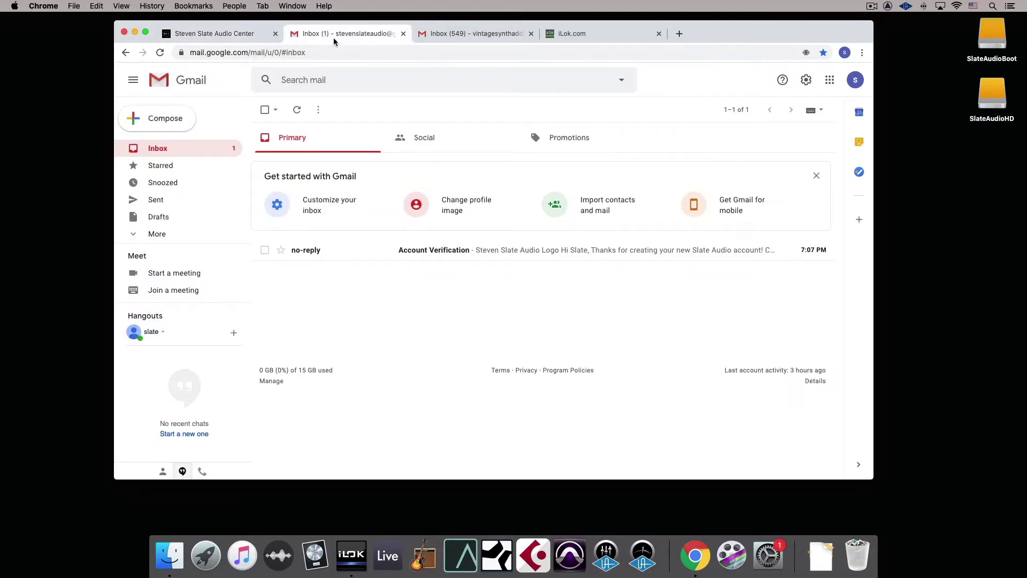
pyautogui.click(366, 258)
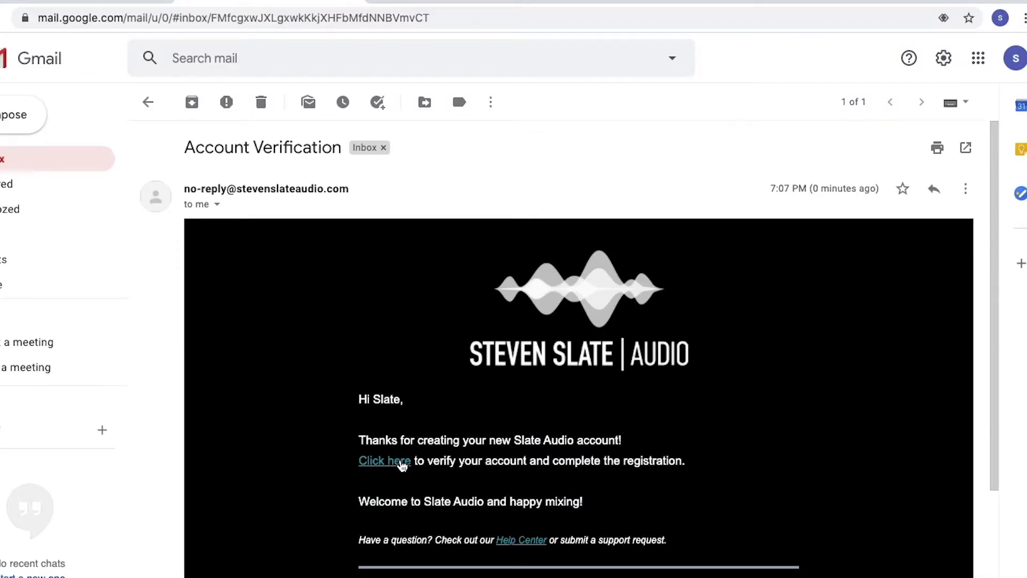
pyautogui.click(401, 464)
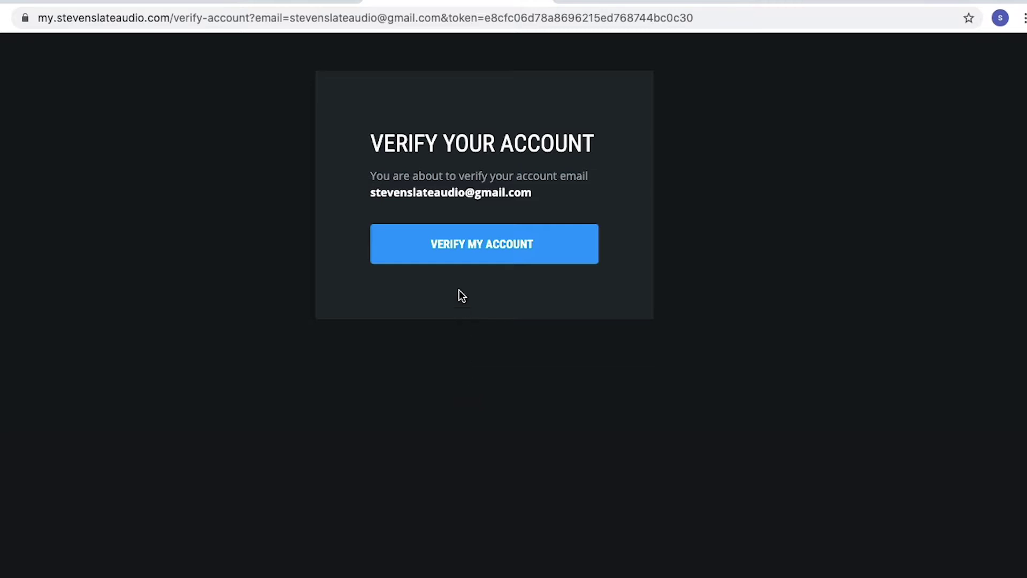
pyautogui.click(458, 244)
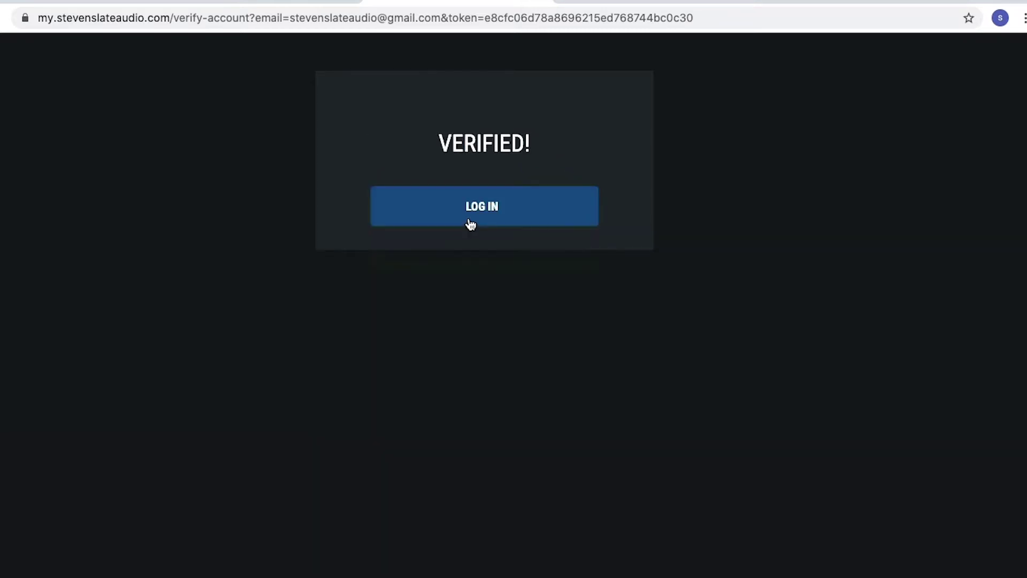
pyautogui.click(469, 221)
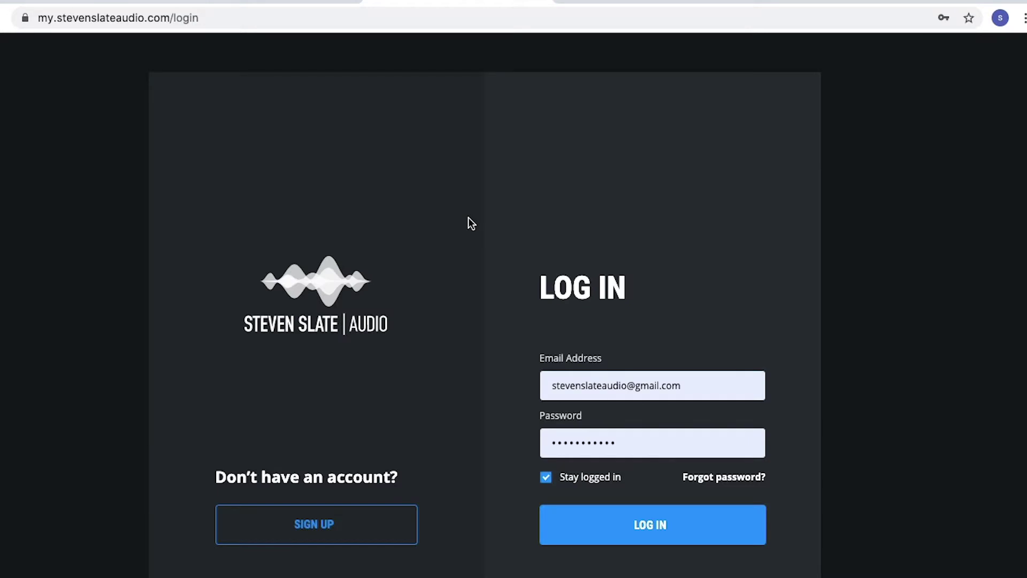
# Step: Log in and dismiss the add-products tip so it won't reappear
pyautogui.click(655, 525)
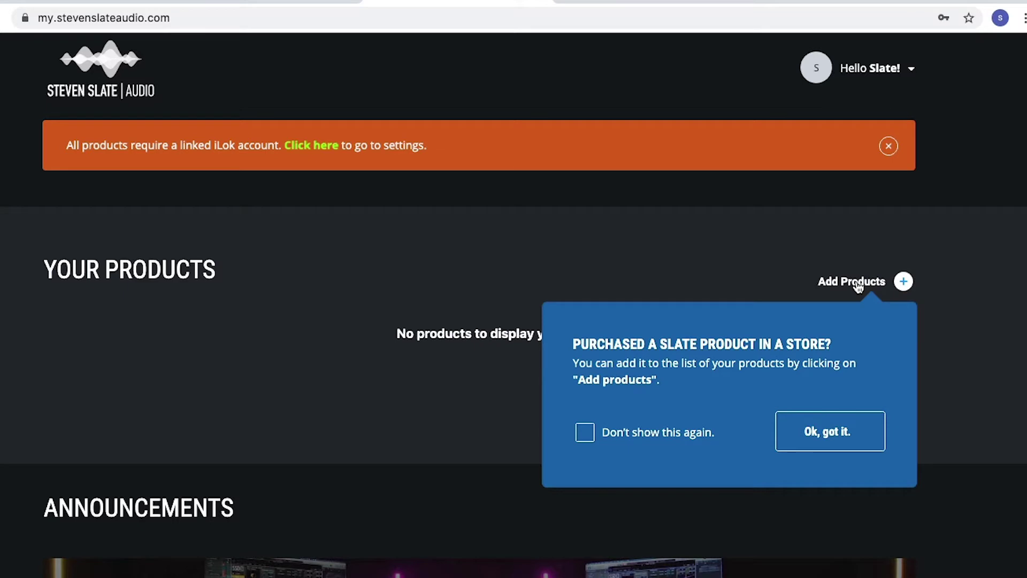
pyautogui.click(690, 432)
pyautogui.click(779, 437)
# Step: Submit the iLok account user ID for verification, then bring up iLok.com's free account registration
pyautogui.click(319, 154)
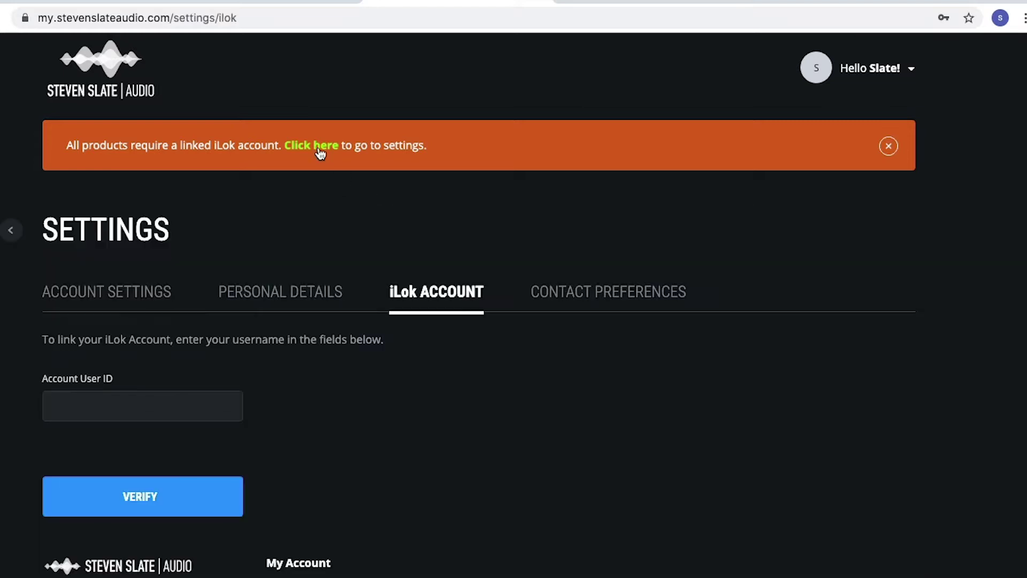
pyautogui.click(168, 395)
pyautogui.write('nyfe')
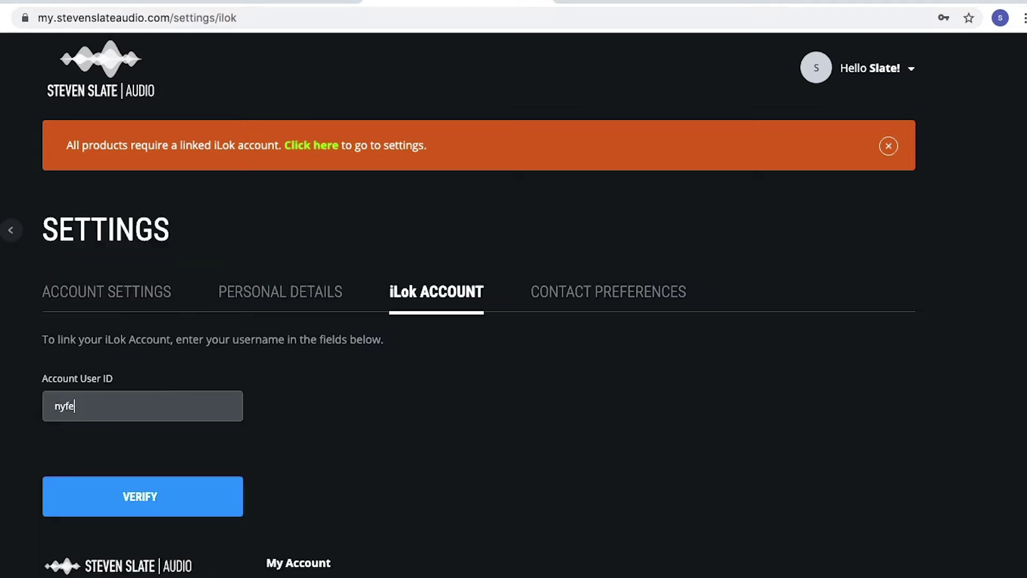
pyautogui.click(185, 503)
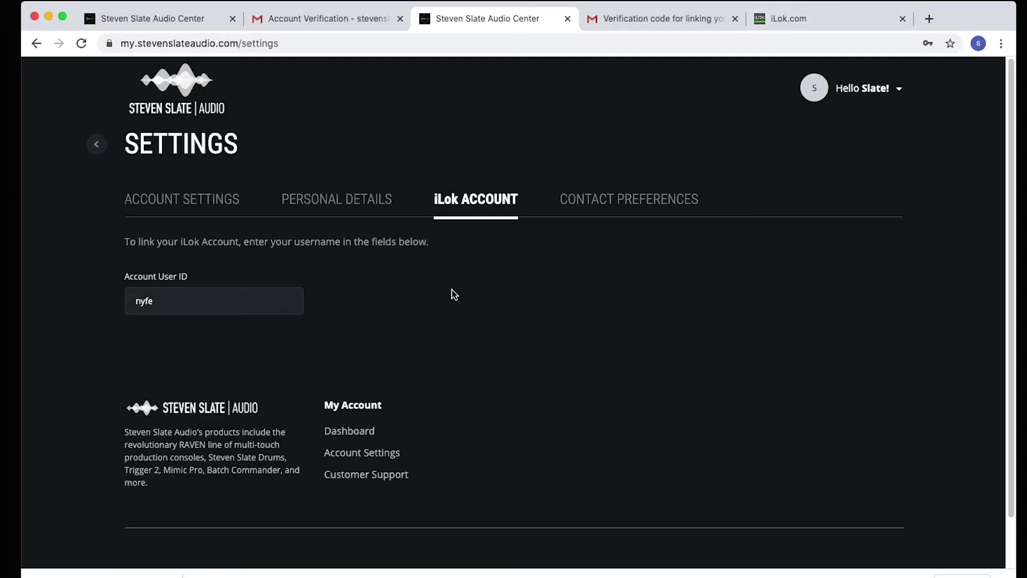
pyautogui.click(789, 16)
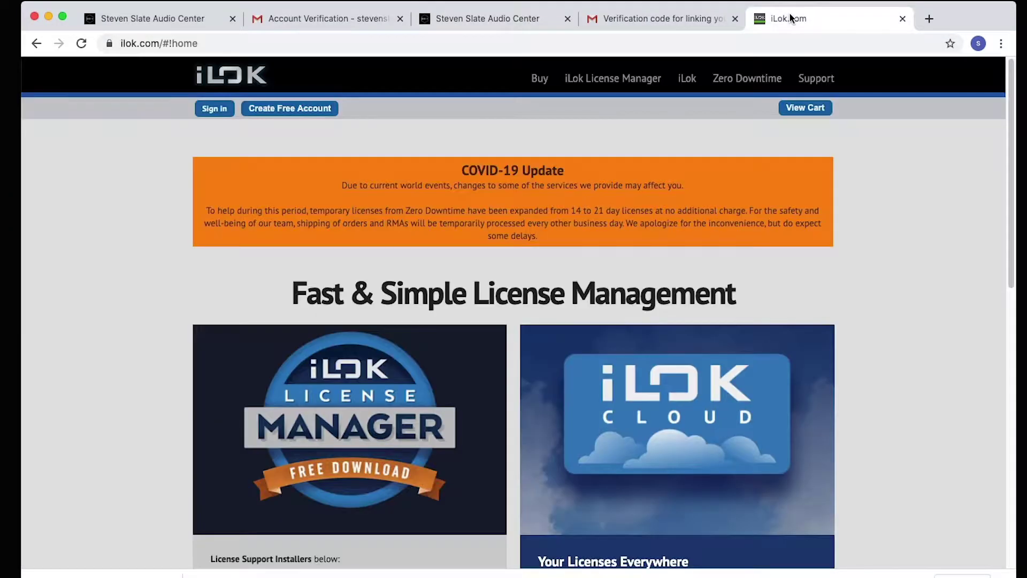
pyautogui.click(297, 110)
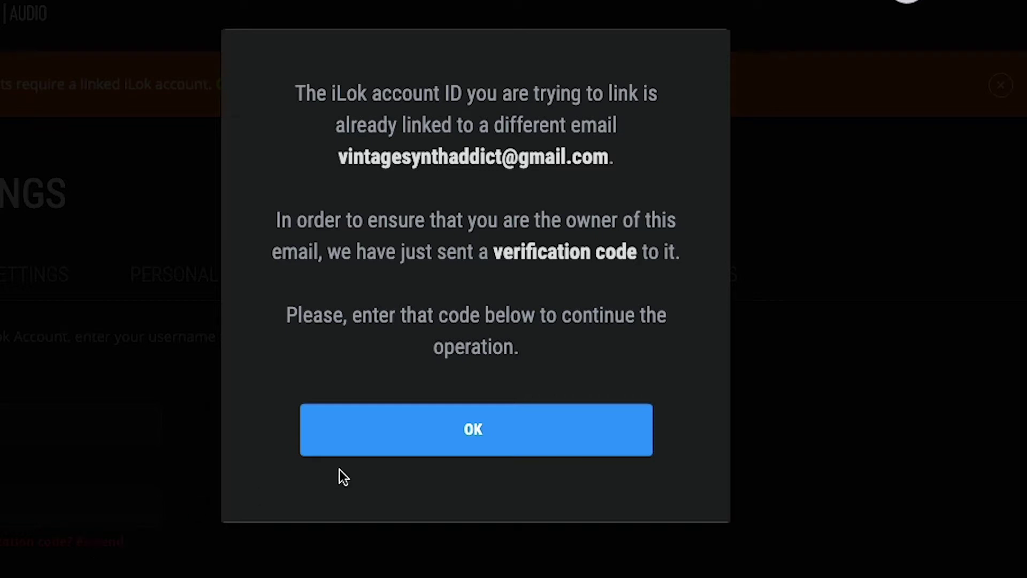
# Step: Copy the code from the iLok verification email in Gmail and submit it in the iLok account settings
pyautogui.click(413, 452)
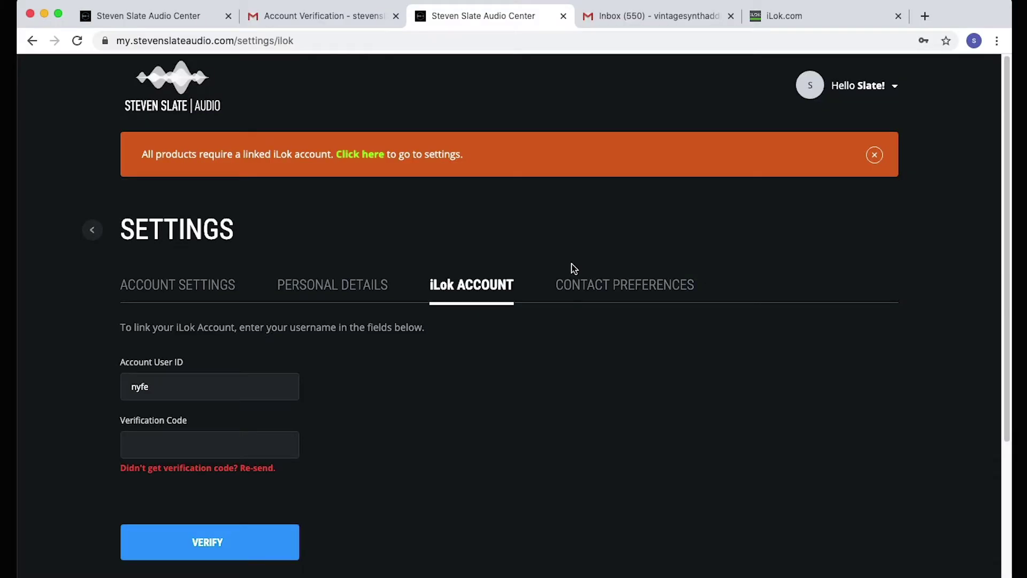
pyautogui.click(610, 20)
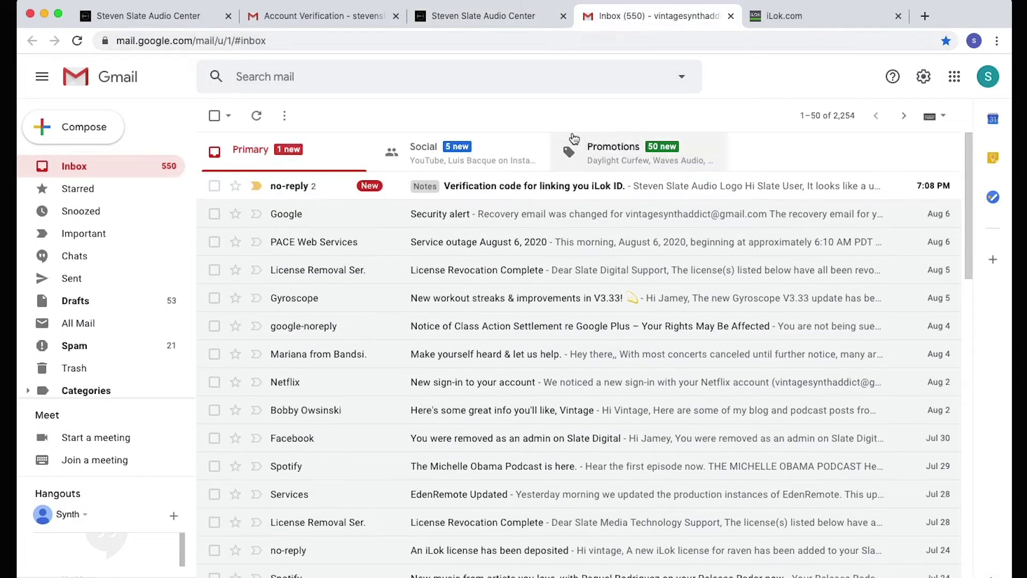
pyautogui.click(545, 188)
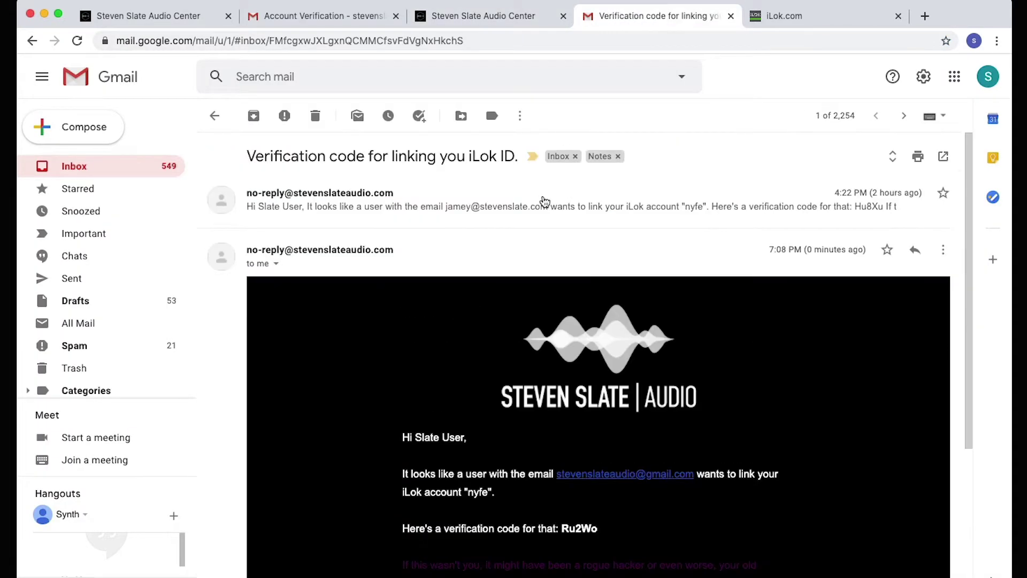
pyautogui.scroll(-3, 551, 313)
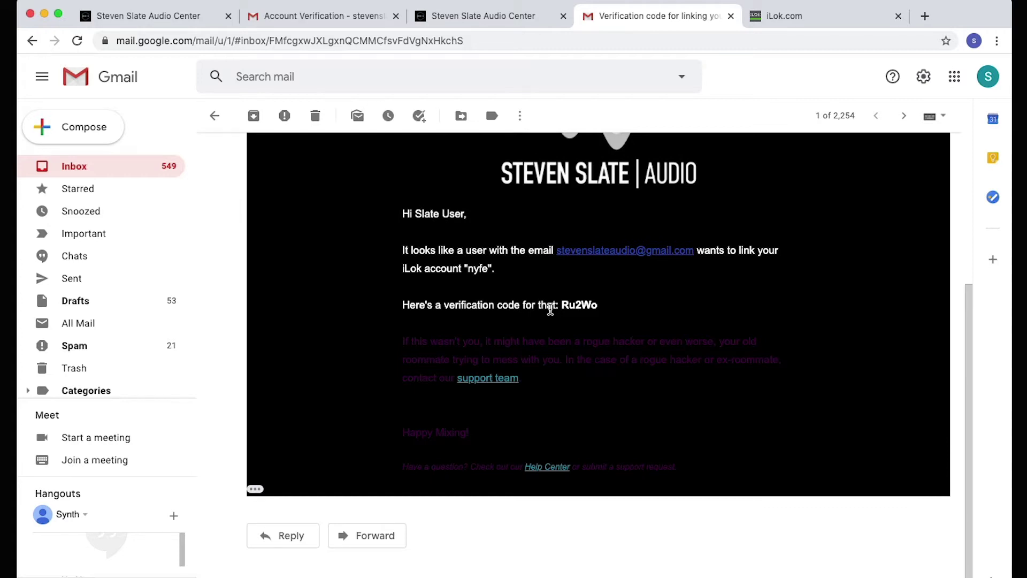
pyautogui.moveTo(564, 305); pyautogui.dragTo(596, 306)
pyautogui.press('super+c')
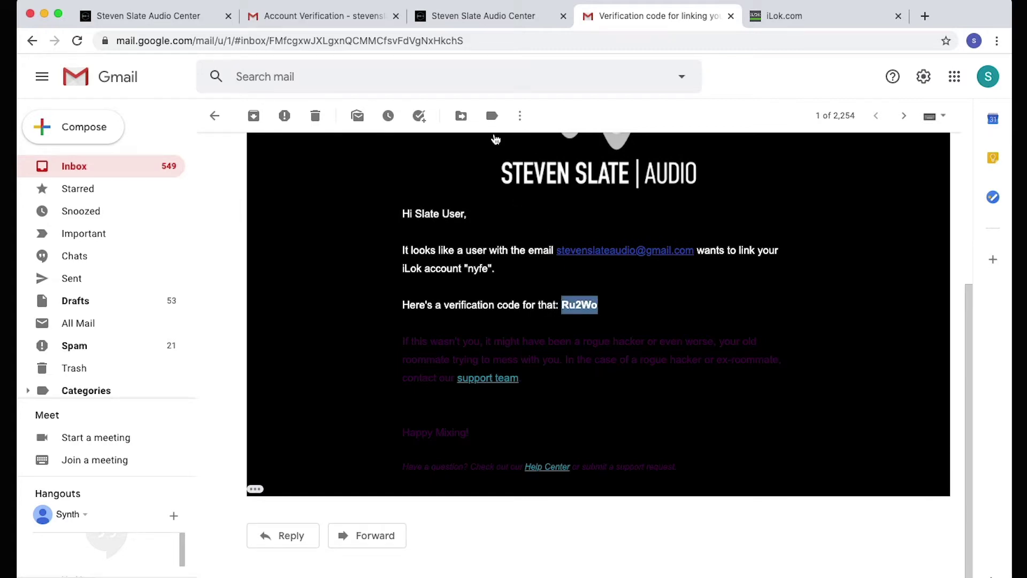
pyautogui.click(474, 16)
pyautogui.click(225, 443)
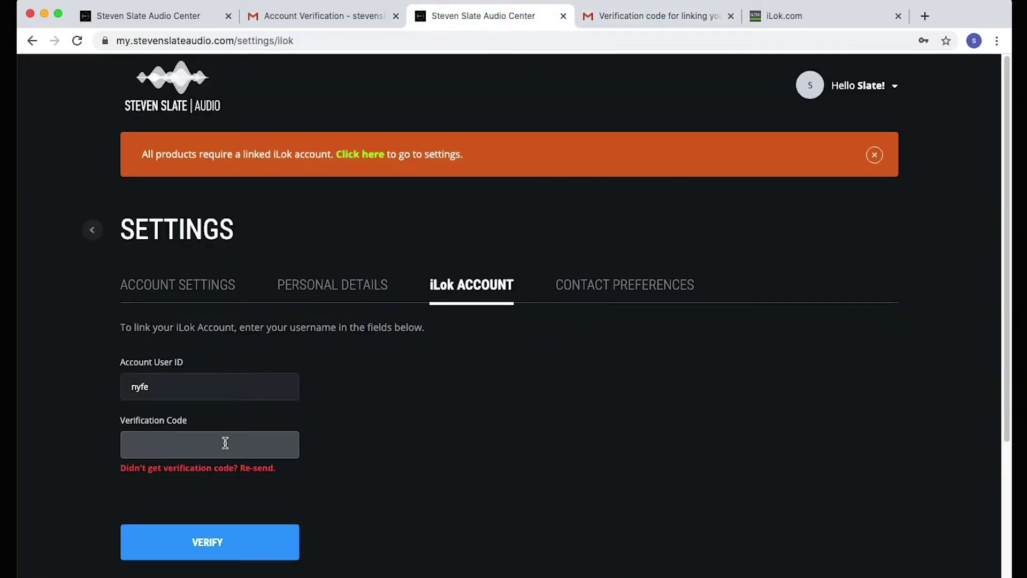
pyautogui.press('super+v')
pyautogui.click(207, 545)
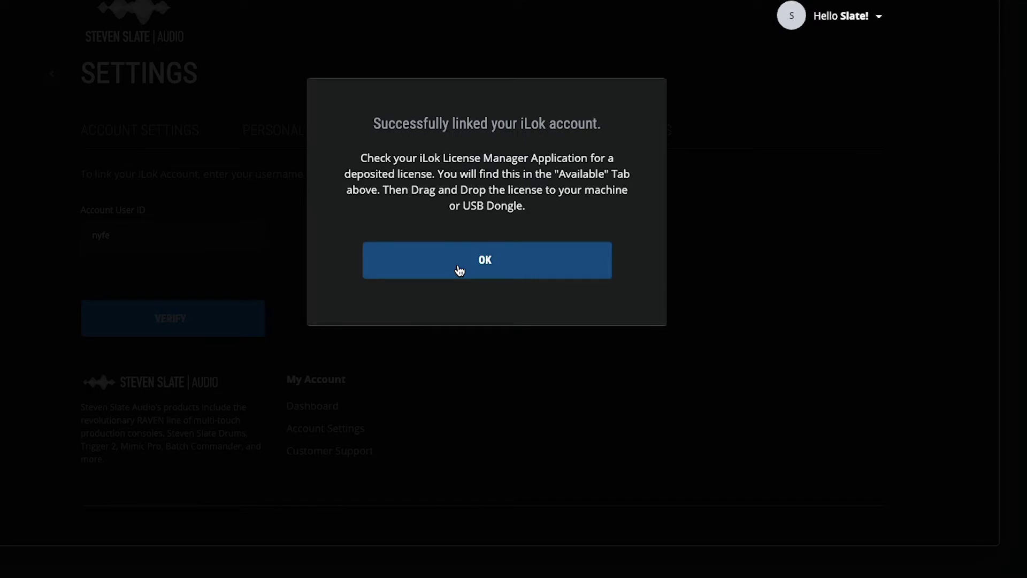
# Step: Dismiss the linked confirmation and tip, then submit the RAVEN product passcode under Add Products
pyautogui.click(459, 270)
pyautogui.click(53, 78)
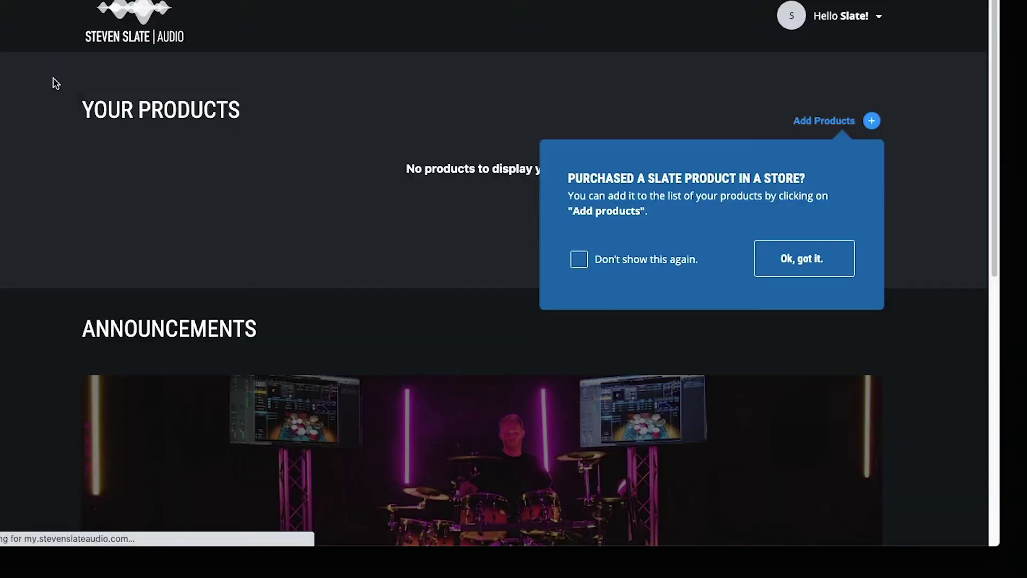
pyautogui.click(878, 124)
pyautogui.click(554, 131)
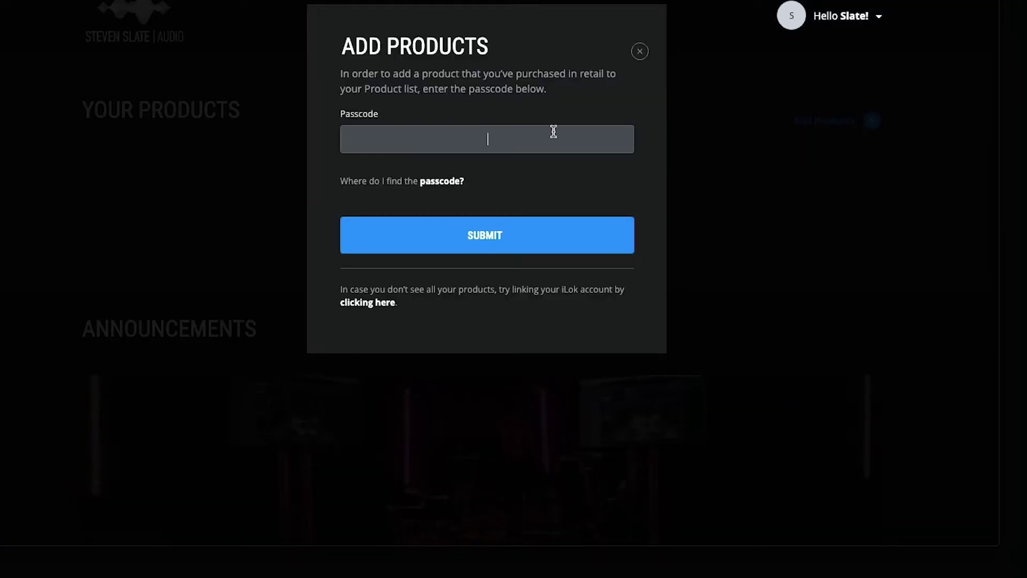
pyautogui.click(503, 235)
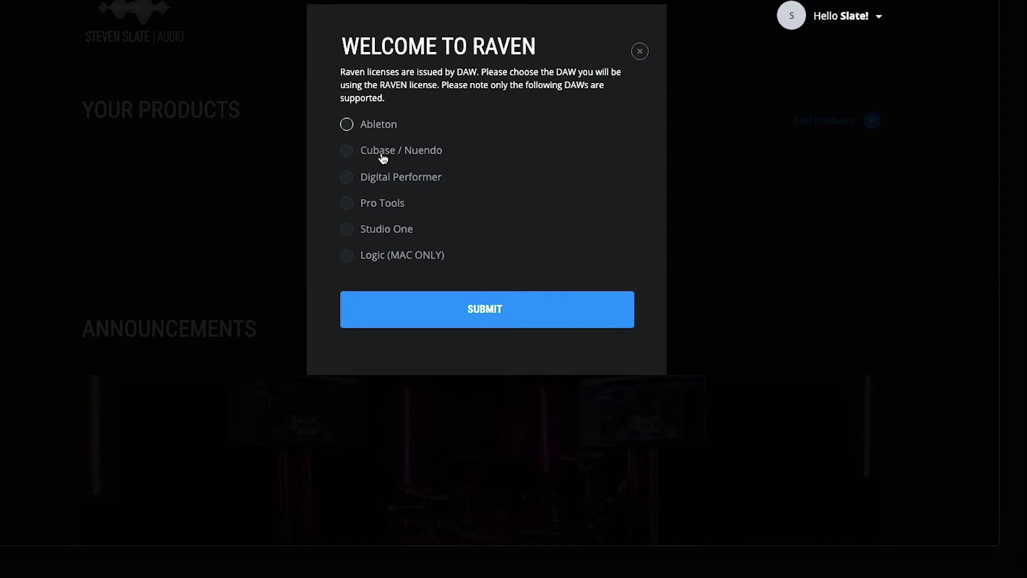
# Step: Choose Pro Tools as RAVEN's DAW, submit, and acknowledge the product-added confirmation
pyautogui.click(382, 207)
pyautogui.click(477, 309)
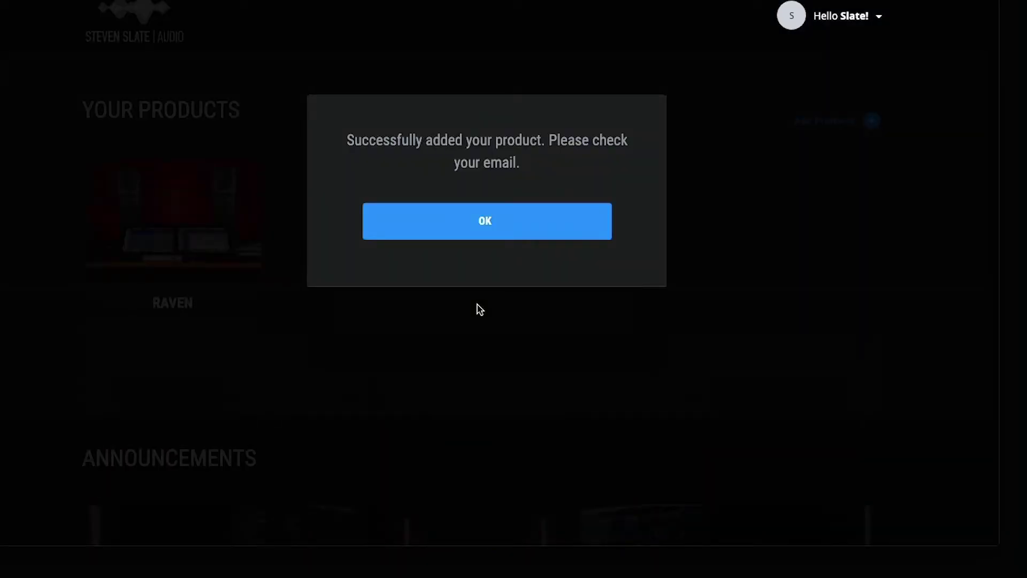
pyautogui.click(487, 233)
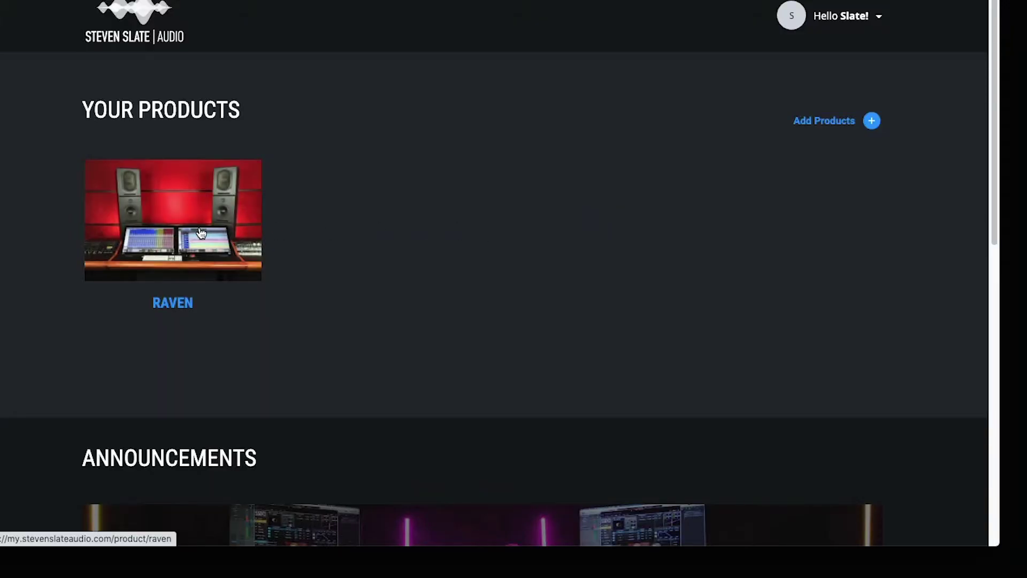
# Step: Download the RAVEN installer for Mac OS from its product page and bring up iLok License Manager
pyautogui.click(201, 233)
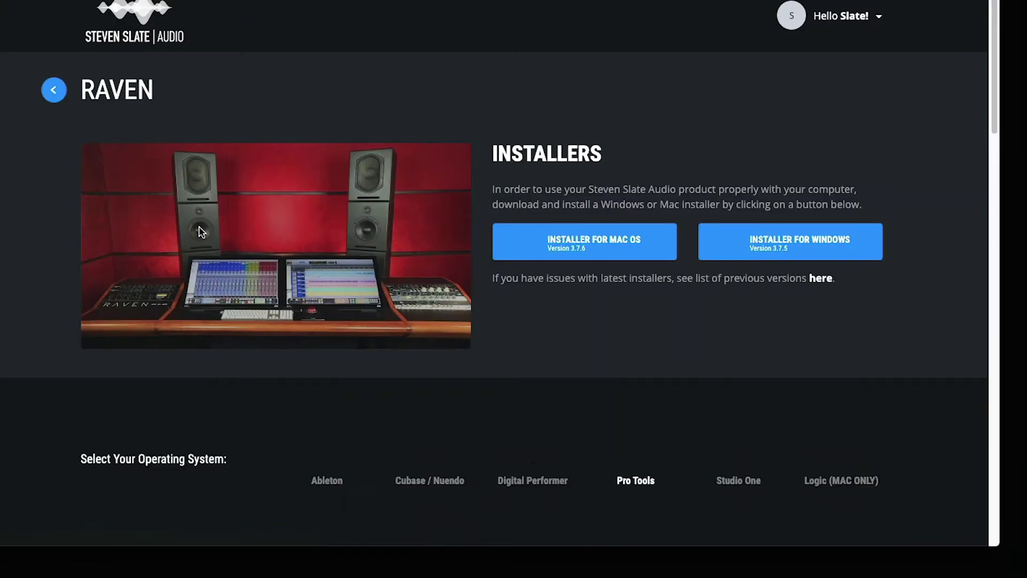
pyautogui.click(609, 247)
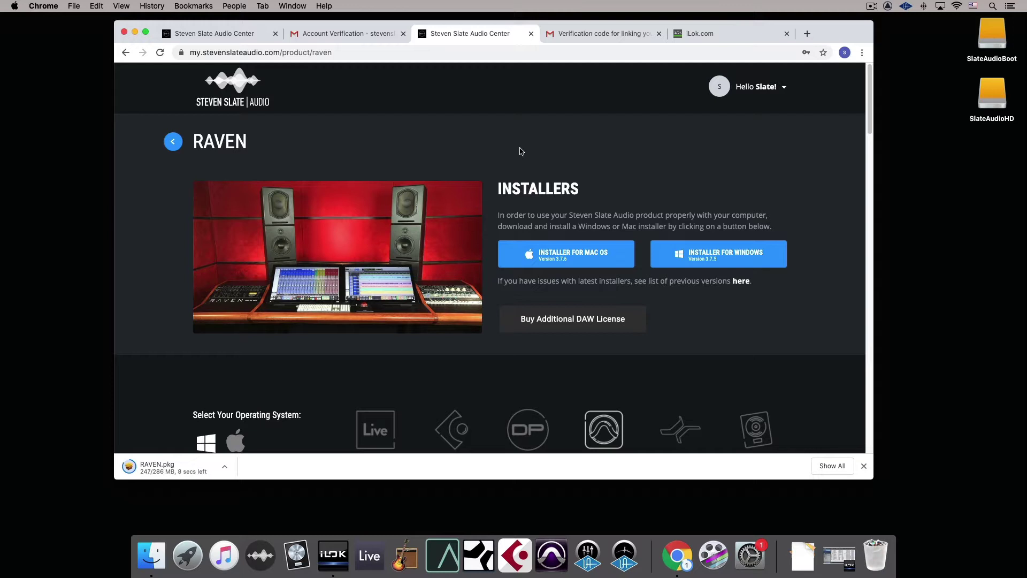
pyautogui.click(334, 559)
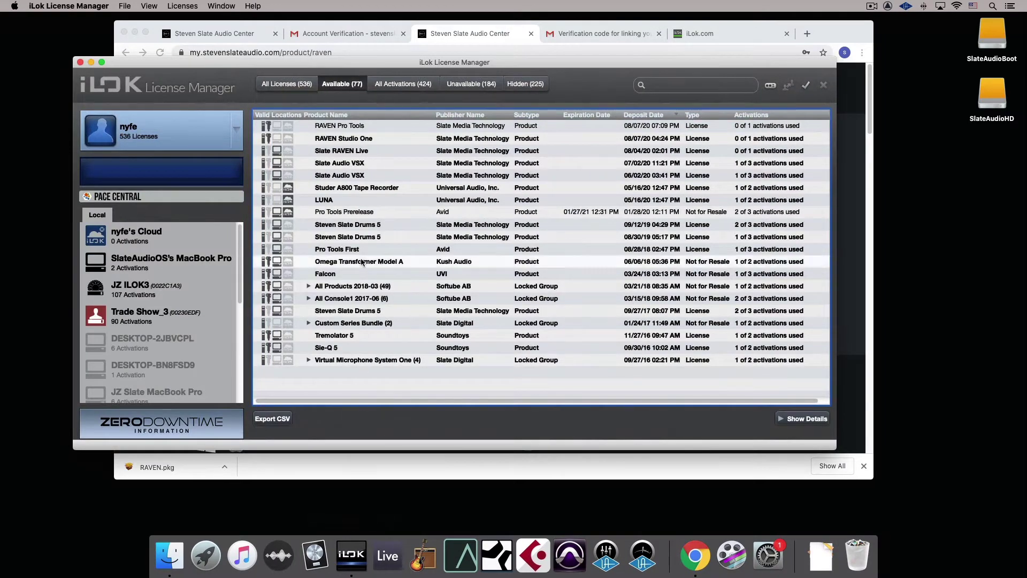
# Step: Activate the Slate RAVEN Live license onto the JZ ILOK3 USB key
pyautogui.click(357, 127)
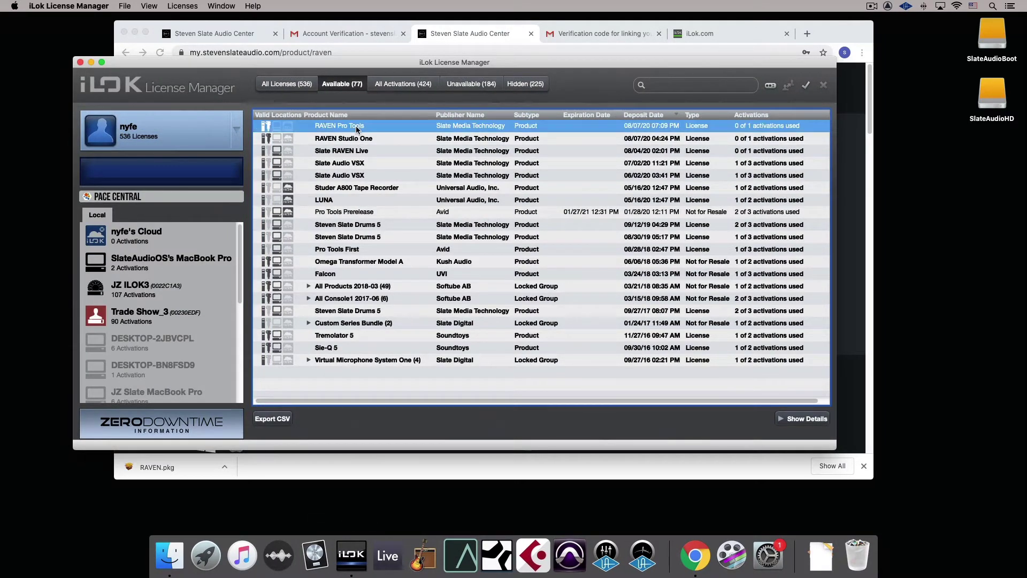
pyautogui.rightClick(357, 128)
pyautogui.click(390, 156)
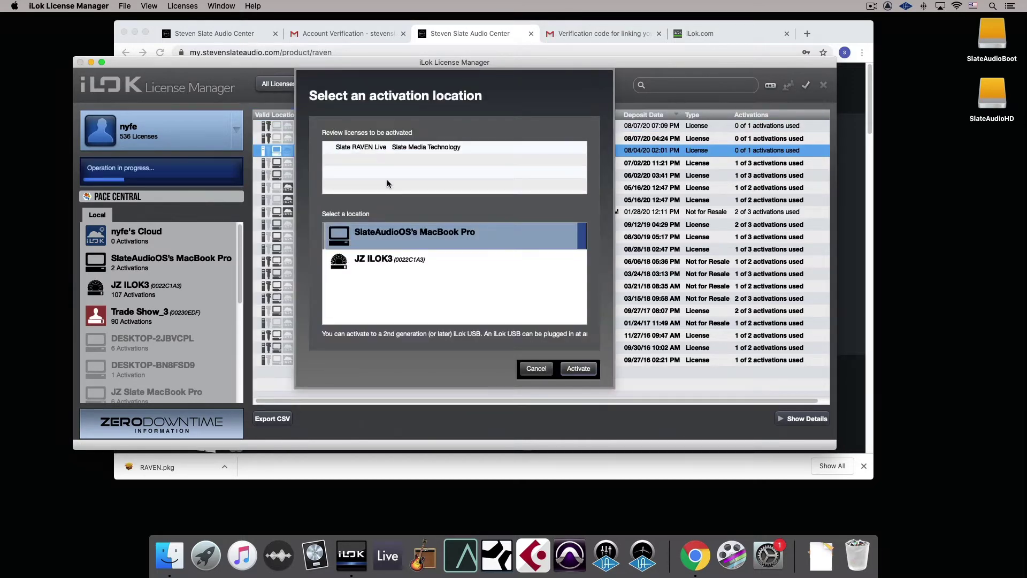
pyautogui.click(386, 240)
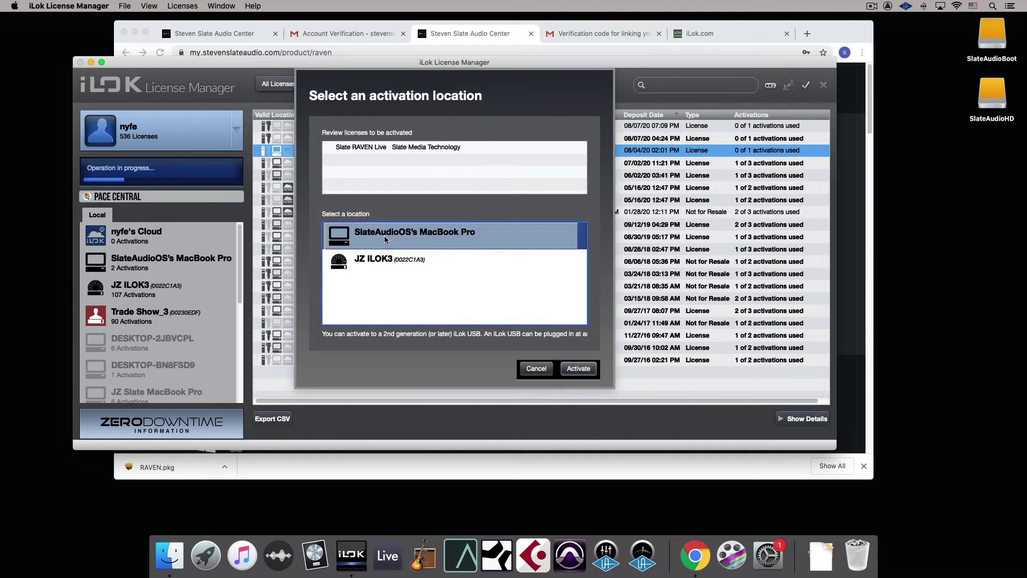
pyautogui.click(387, 265)
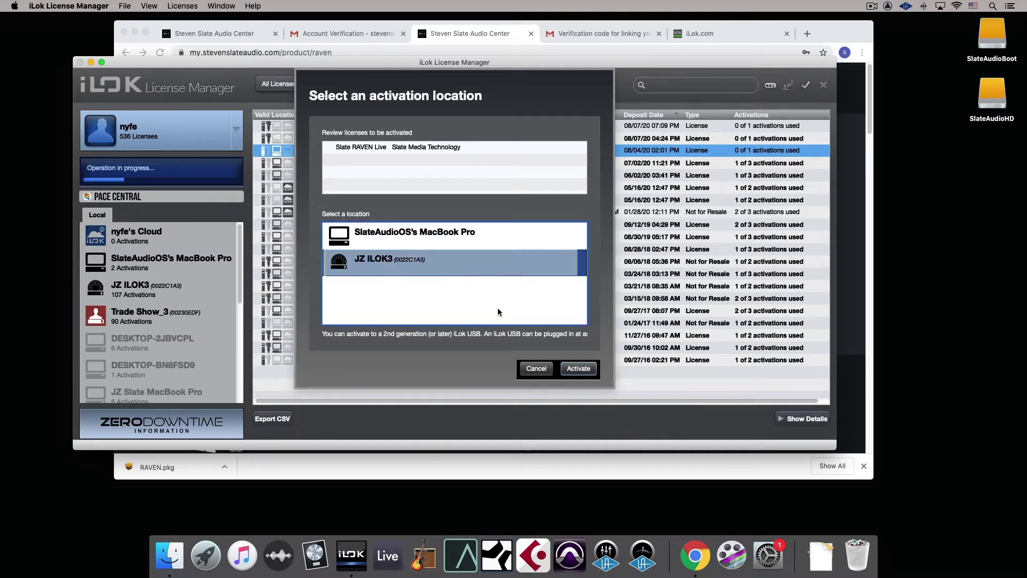
pyautogui.click(577, 370)
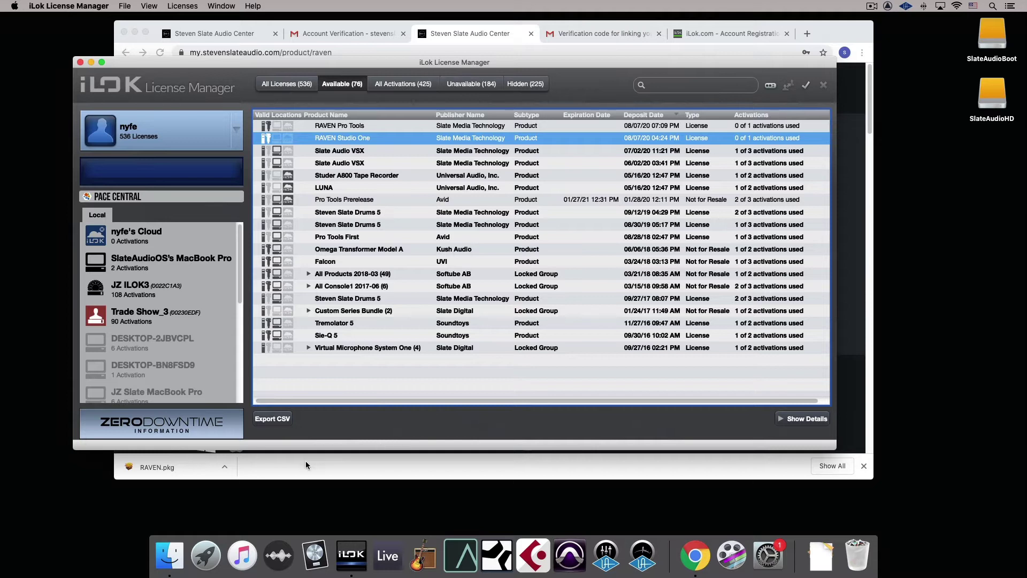
# Step: Open the downloaded RAVEN.pkg from the Downloads folder in Finder, confirming the security prompt
pyautogui.click(300, 512)
pyautogui.press('super+n')
pyautogui.click(242, 275)
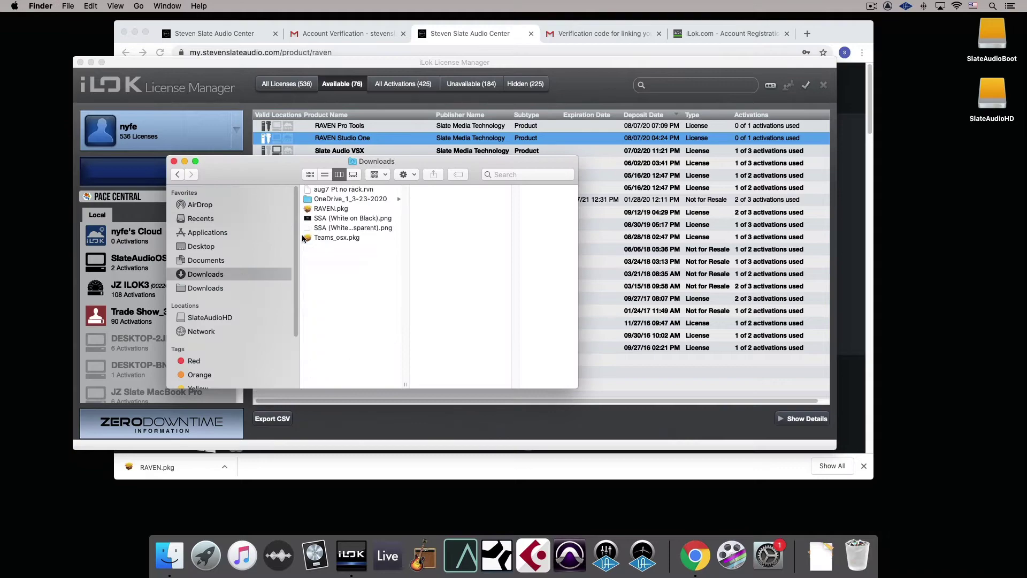
pyautogui.click(362, 207)
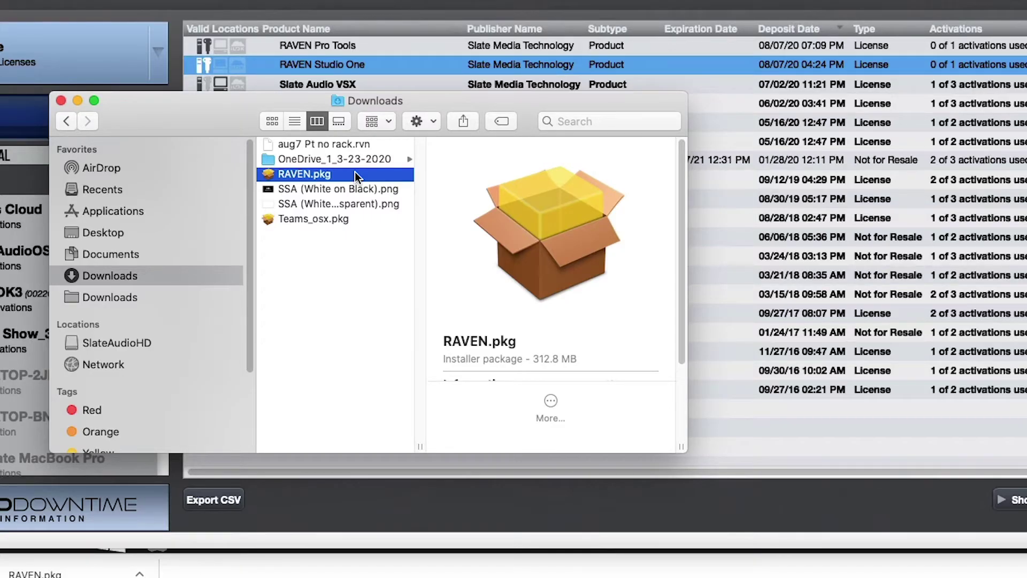
pyautogui.rightClick(355, 172)
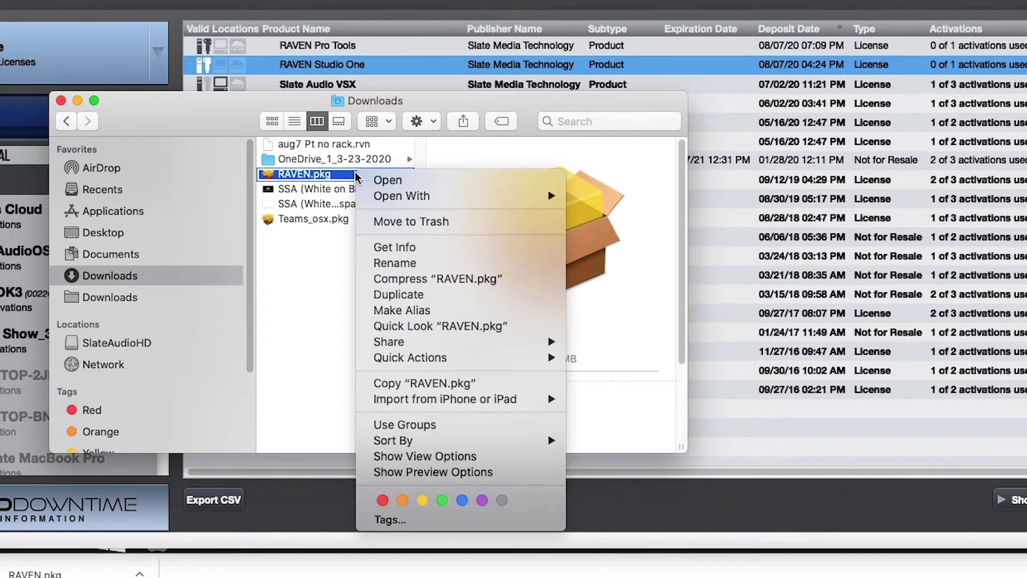
pyautogui.click(388, 180)
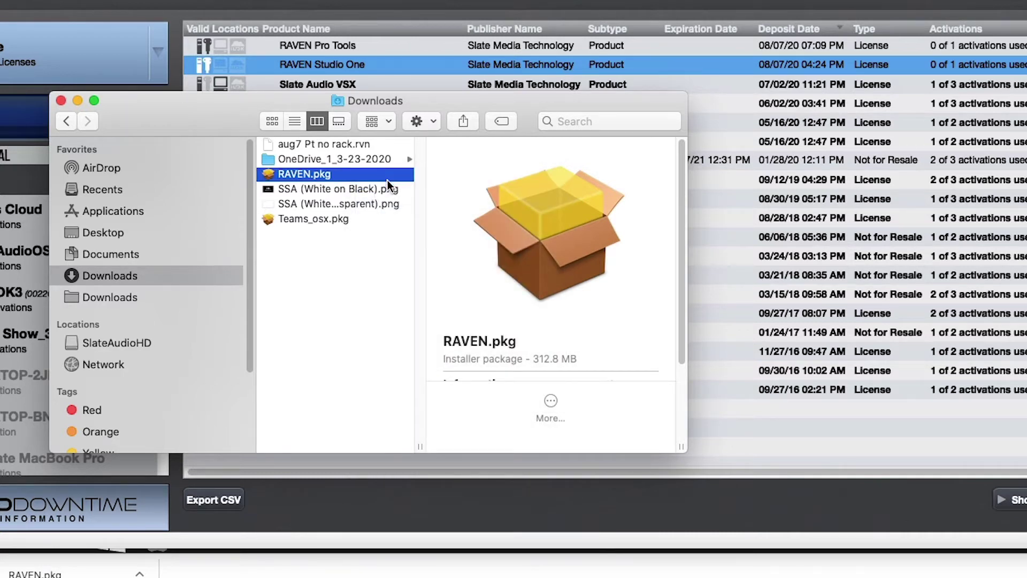
pyautogui.click(640, 179)
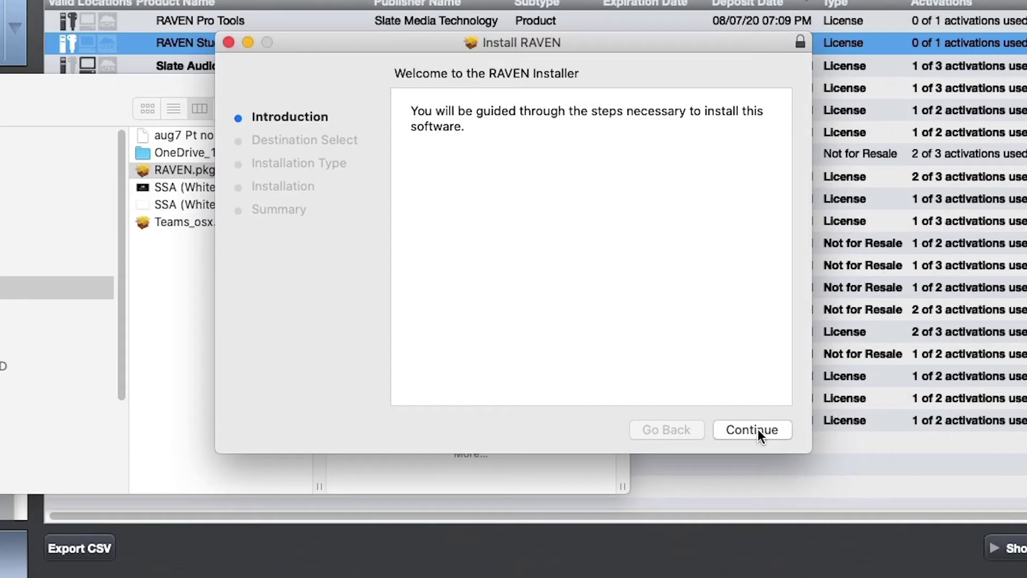
# Step: Install RAVEN with the administrator password, then close the installer and keep the package
pyautogui.click(758, 428)
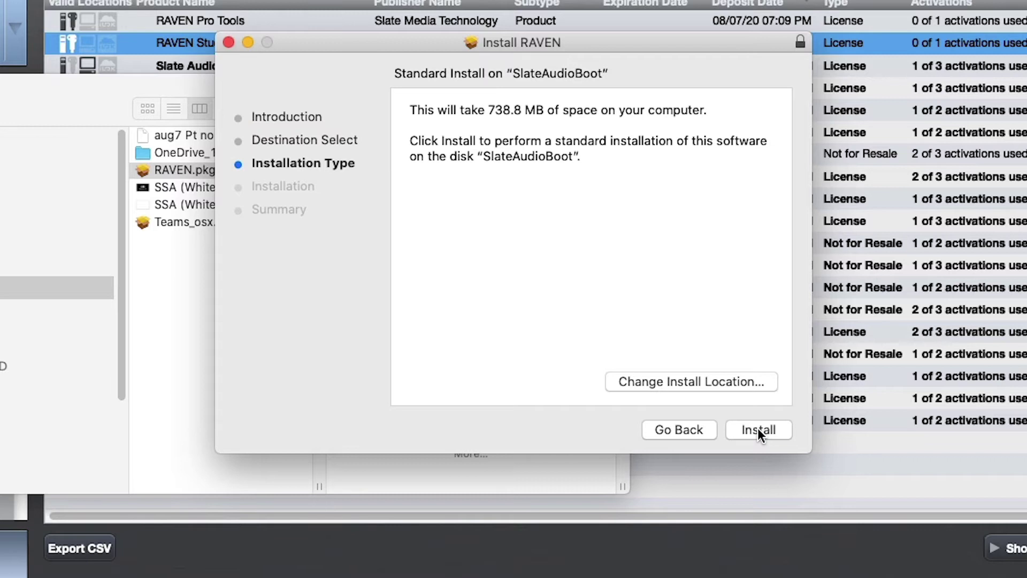
pyautogui.click(758, 428)
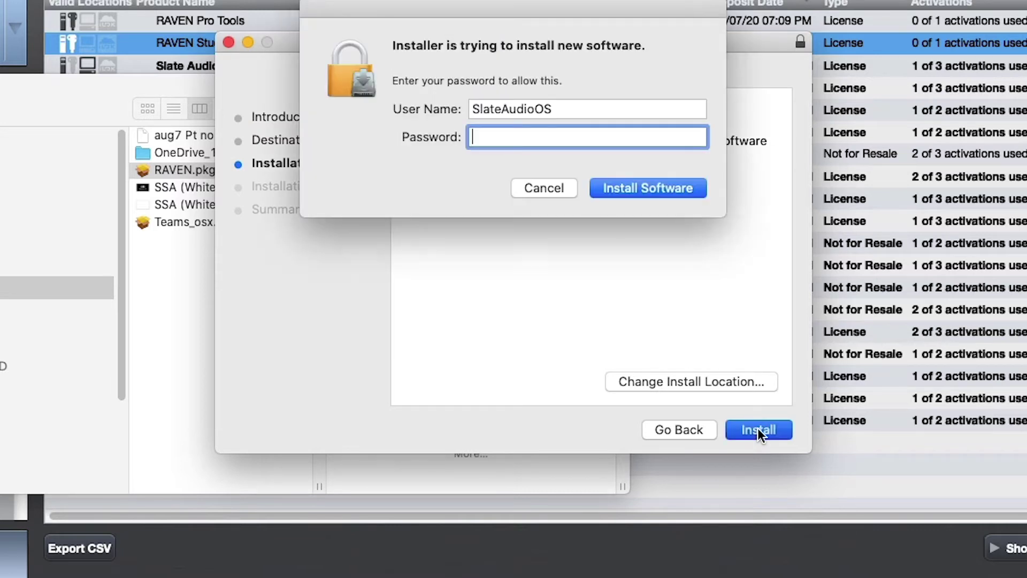
pyautogui.write('*****')
pyautogui.press('Return')
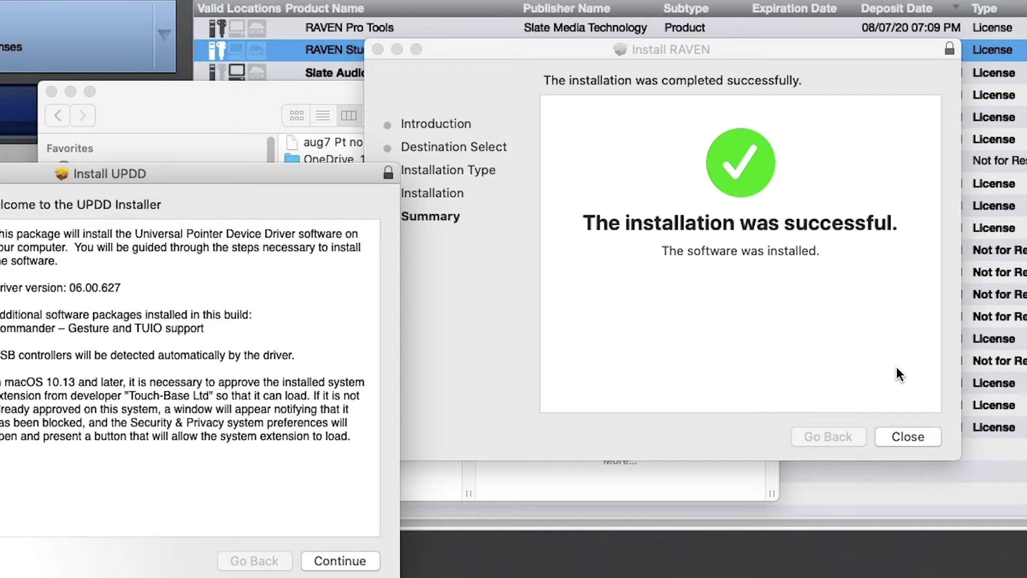
pyautogui.click(896, 367)
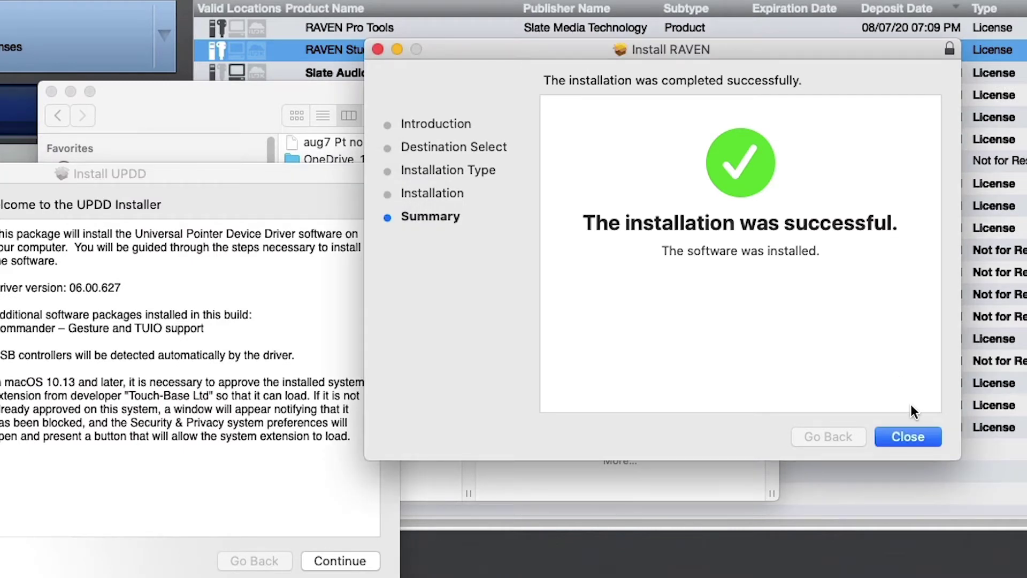
pyautogui.click(910, 435)
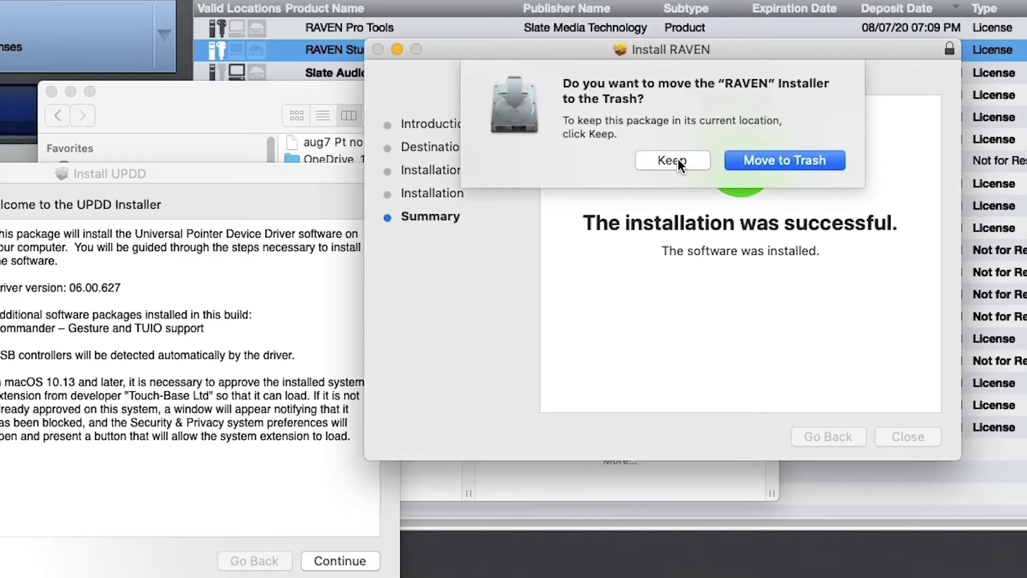
pyautogui.click(678, 160)
# Step: Start the UPDD driver installation on SlateAudioBoot, authorising it with the admin password
pyautogui.moveTo(264, 174); pyautogui.dragTo(537, 107)
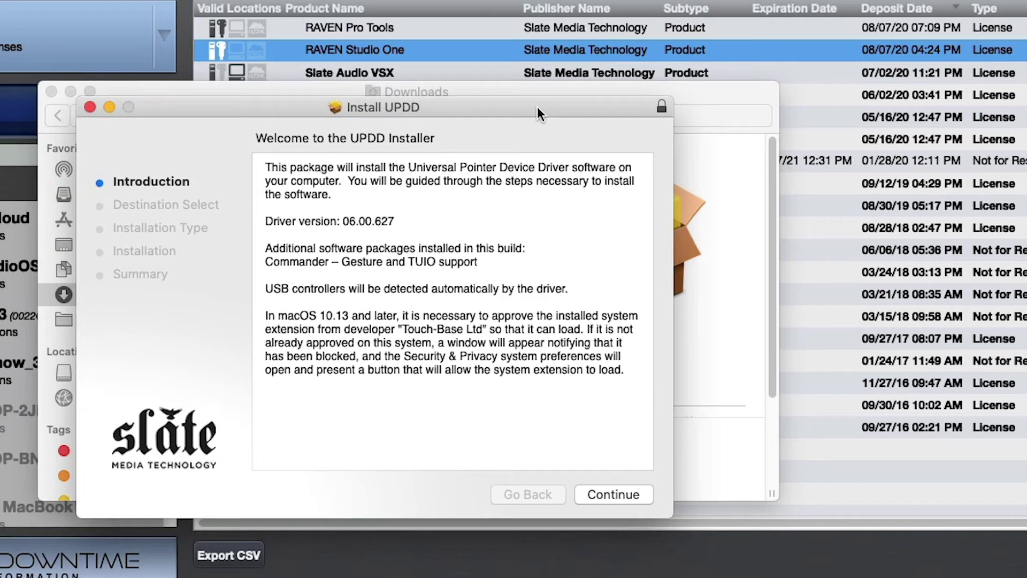
pyautogui.click(622, 494)
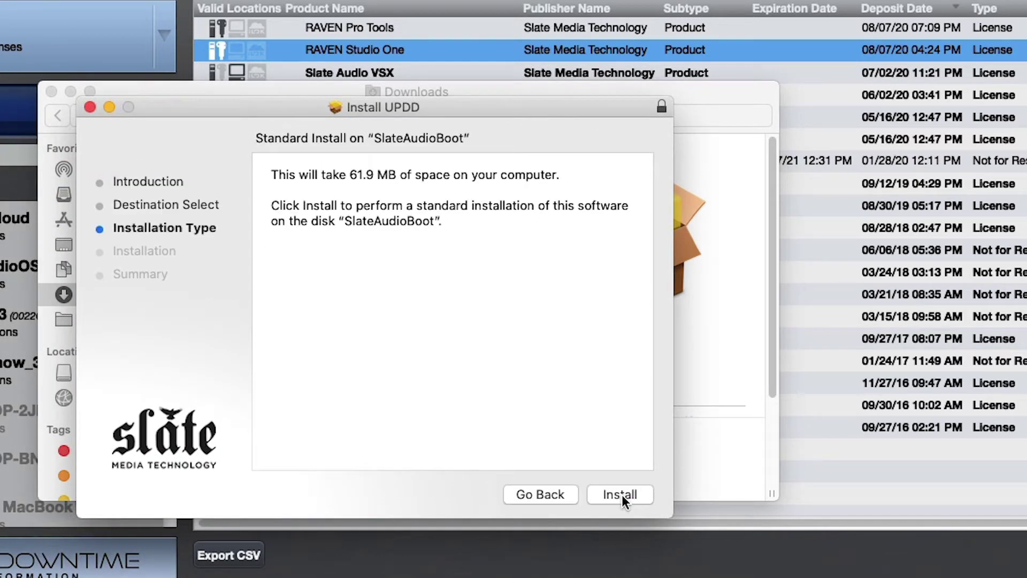
pyautogui.click(622, 494)
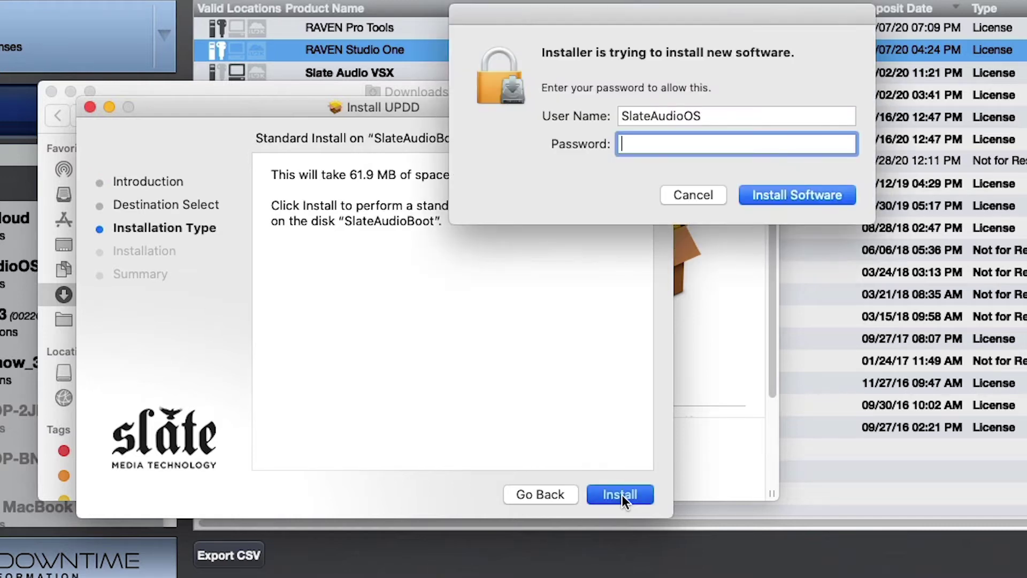
pyautogui.write('••••••')
pyautogui.press('Return')
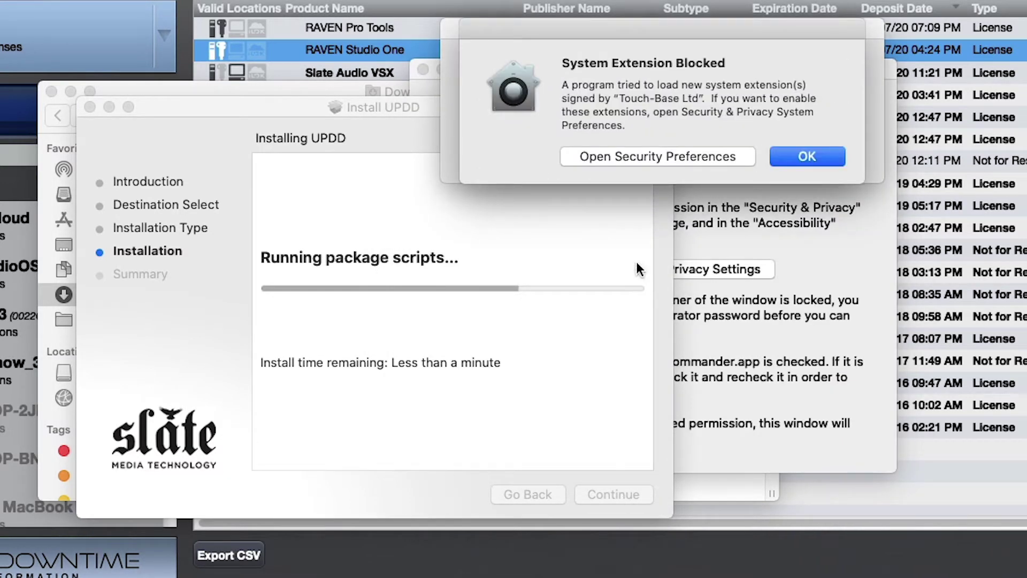
# Step: Unlock Security & Privacy with the admin password and allow Touch-Base Ltd system software to load
pyautogui.moveTo(599, 33); pyautogui.dragTo(720, 3)
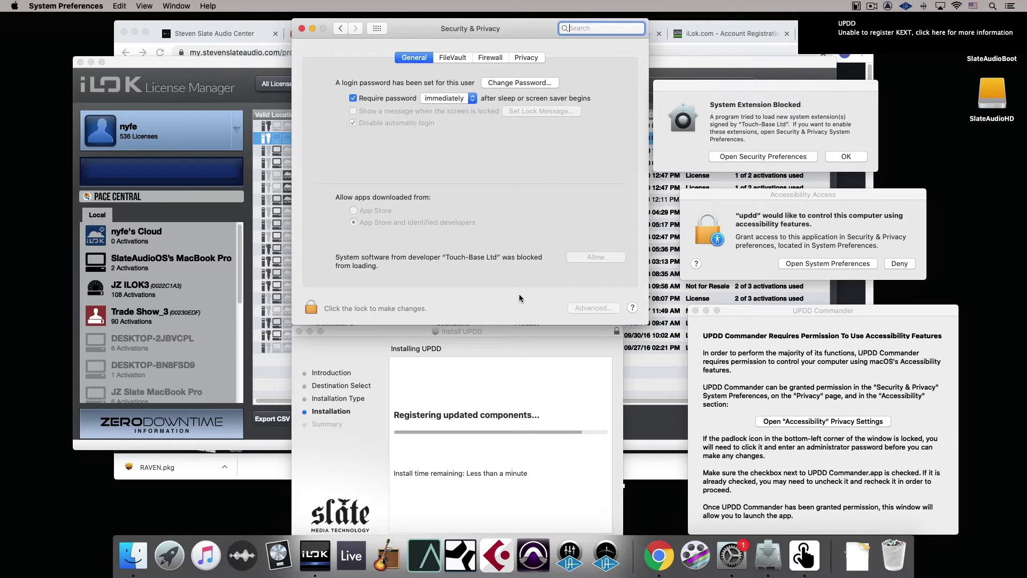
pyautogui.click(311, 307)
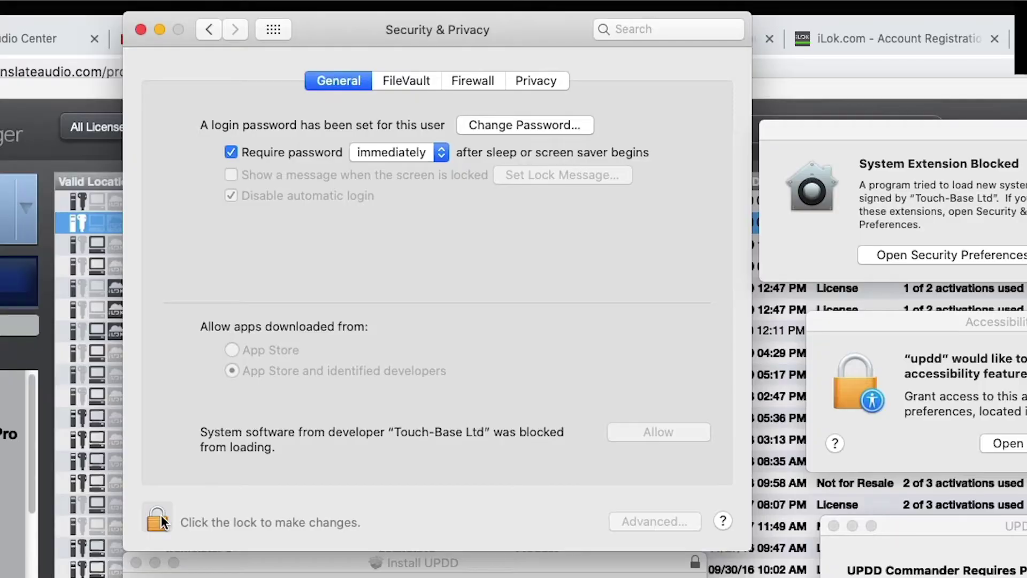
pyautogui.click(312, 307)
pyautogui.write('•••••')
pyautogui.press('Return')
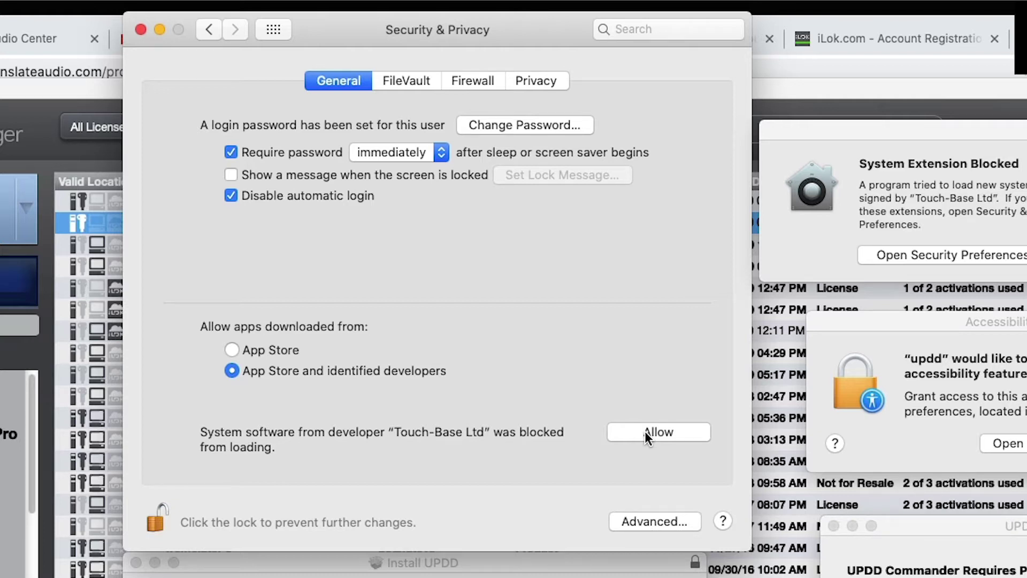
pyautogui.click(644, 431)
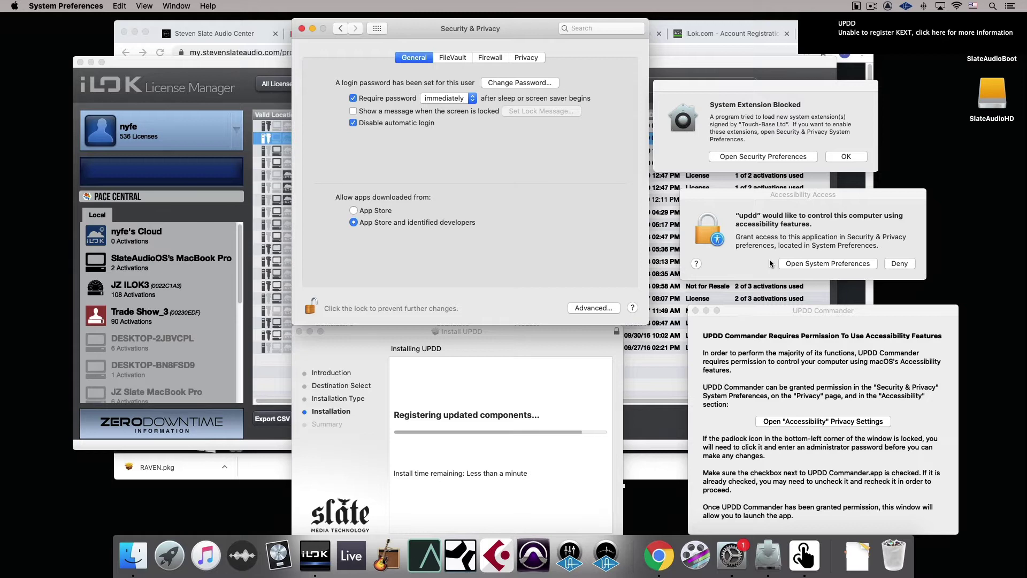
# Step: Tick updd and UPDD Commander in the Accessibility privacy list
pyautogui.click(814, 264)
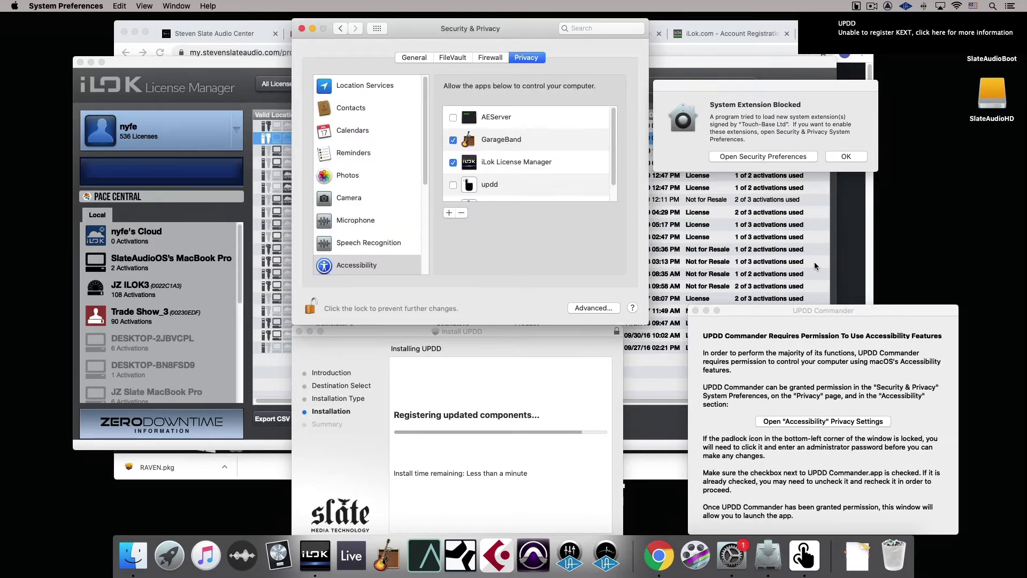
pyautogui.scroll(-2, 602, 191)
pyautogui.click(453, 168)
pyautogui.click(454, 191)
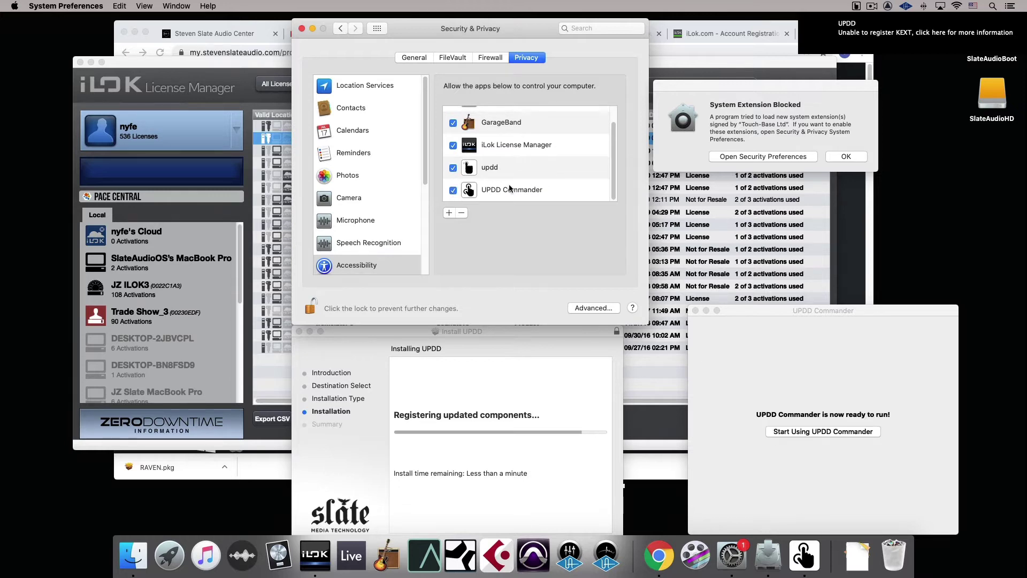
pyautogui.scroll(2, 510, 185)
pyautogui.scroll(-2, 510, 185)
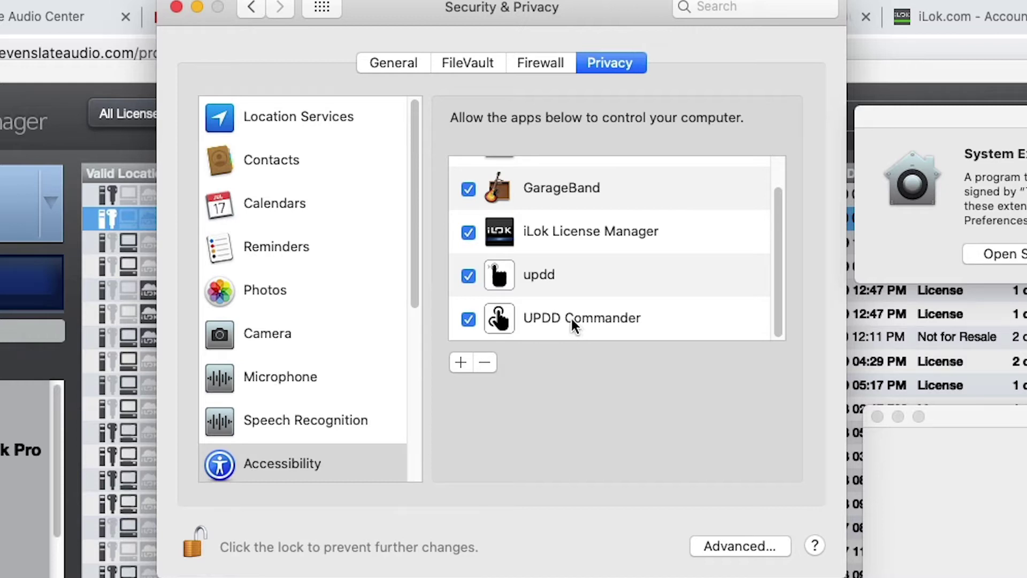
# Step: Add Pro Tools, Raven and Automator to the Accessibility list
pyautogui.click(460, 362)
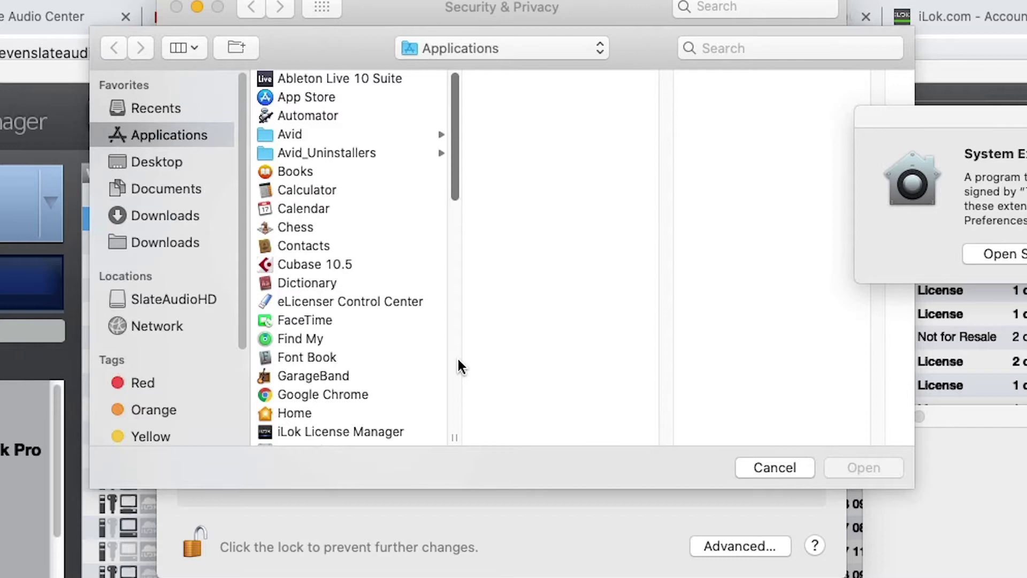
pyautogui.write('pro')
pyautogui.press('Return')
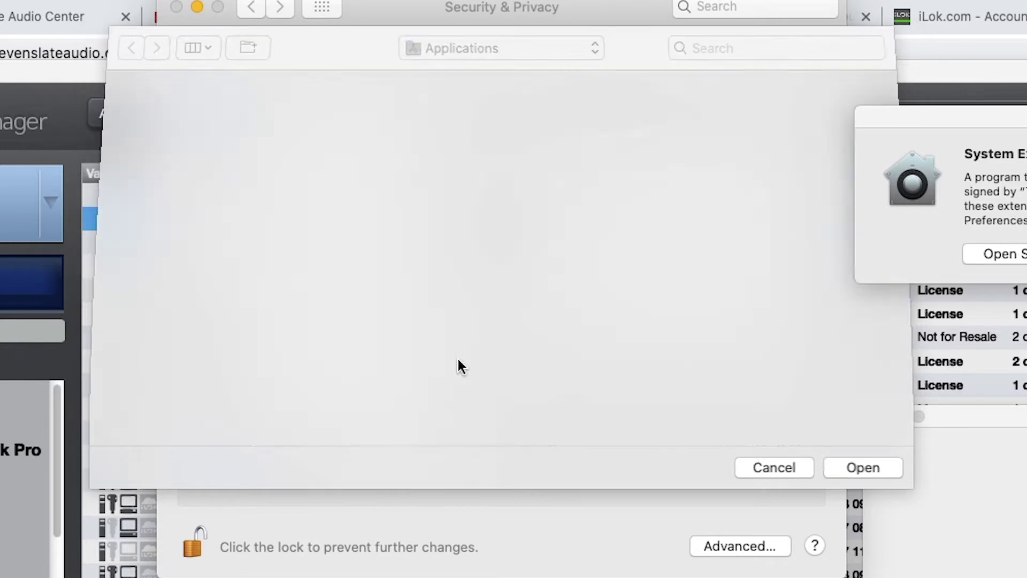
pyautogui.click(460, 363)
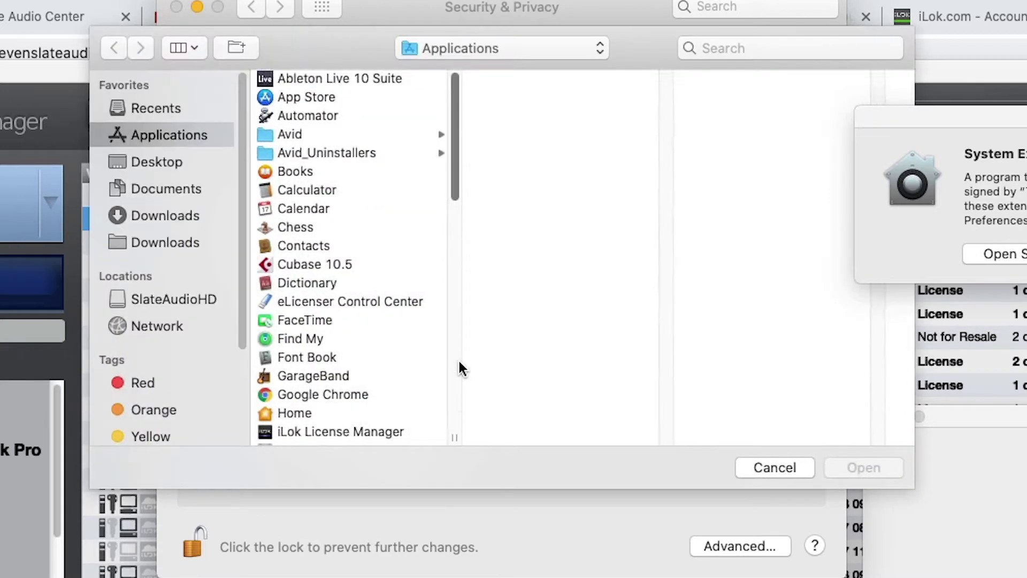
pyautogui.write('raven')
pyautogui.press('Return')
pyautogui.click(460, 363)
pyautogui.write('au')
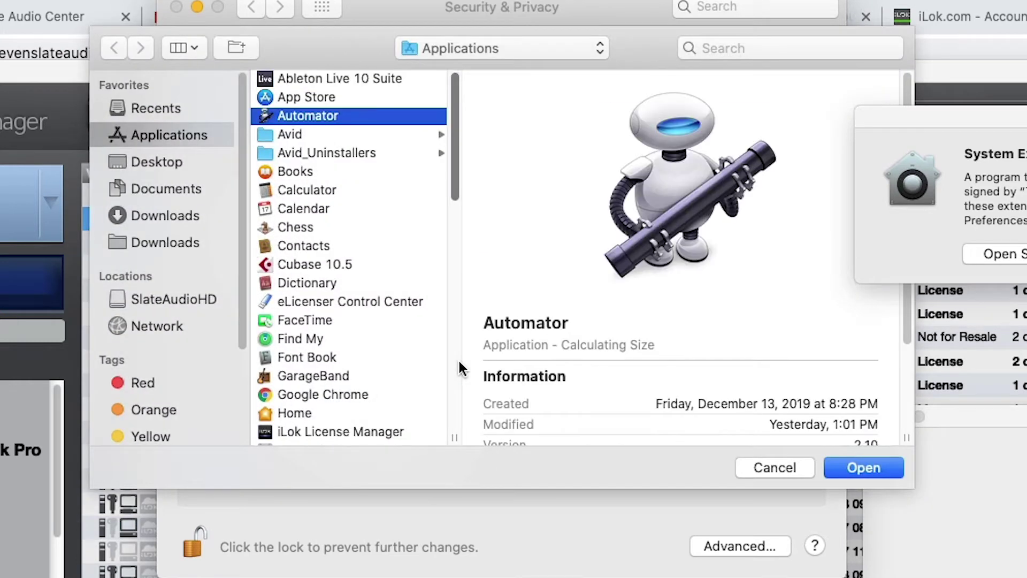
pyautogui.press('Return')
# Step: Add V-Control Pro and Terminal from Utilities to Accessibility, then dismiss the extension-blocked alert
pyautogui.click(460, 363)
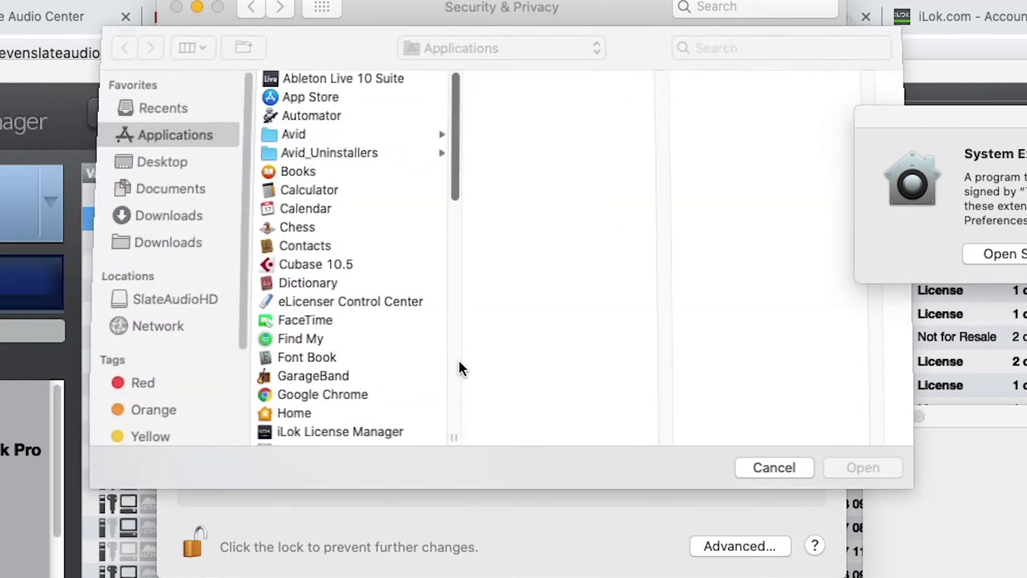
pyautogui.write('v')
pyautogui.press('Return')
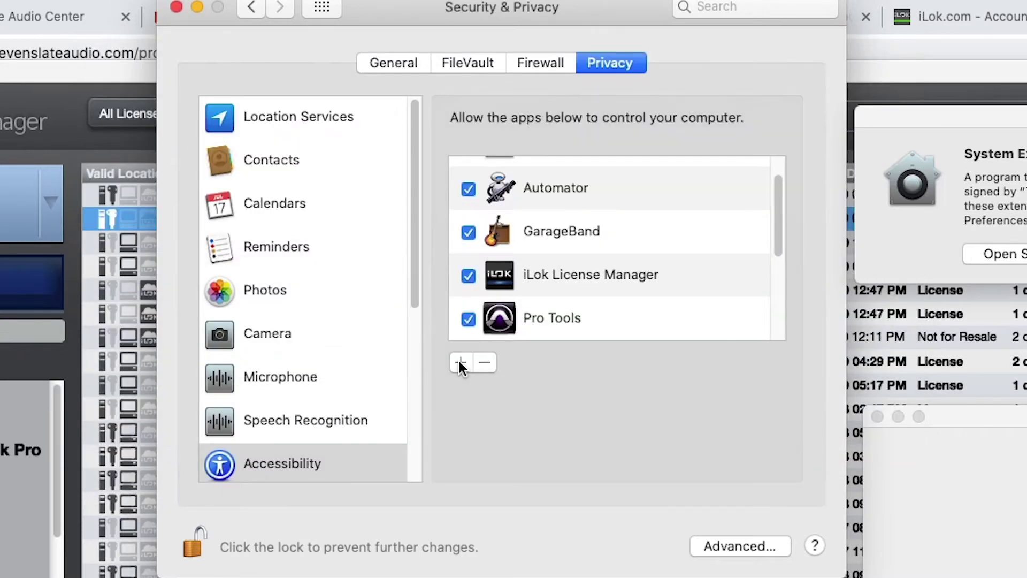
pyautogui.click(461, 362)
pyautogui.write('ut')
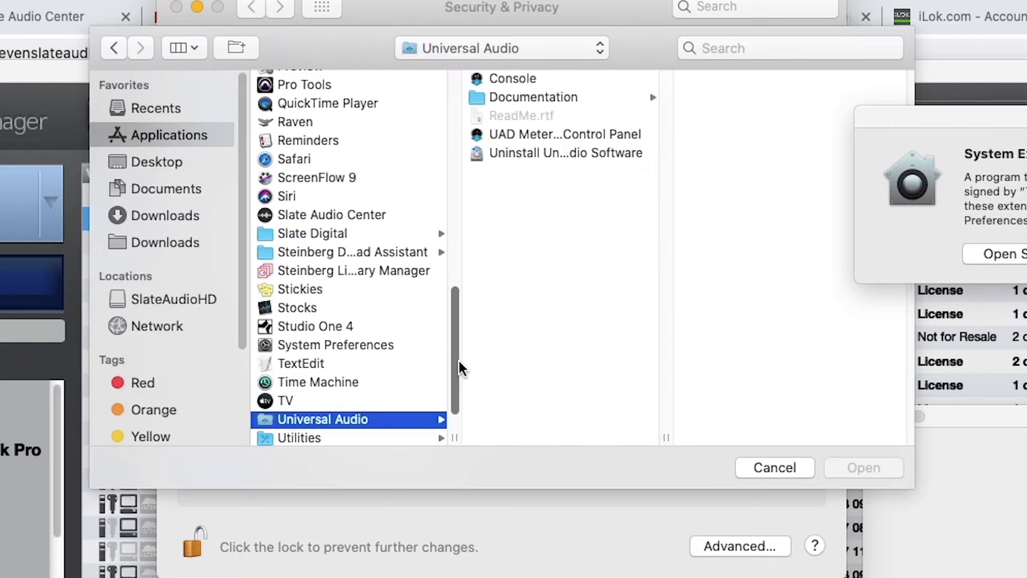
pyautogui.press('Right')
pyautogui.write('t')
pyautogui.press('Return')
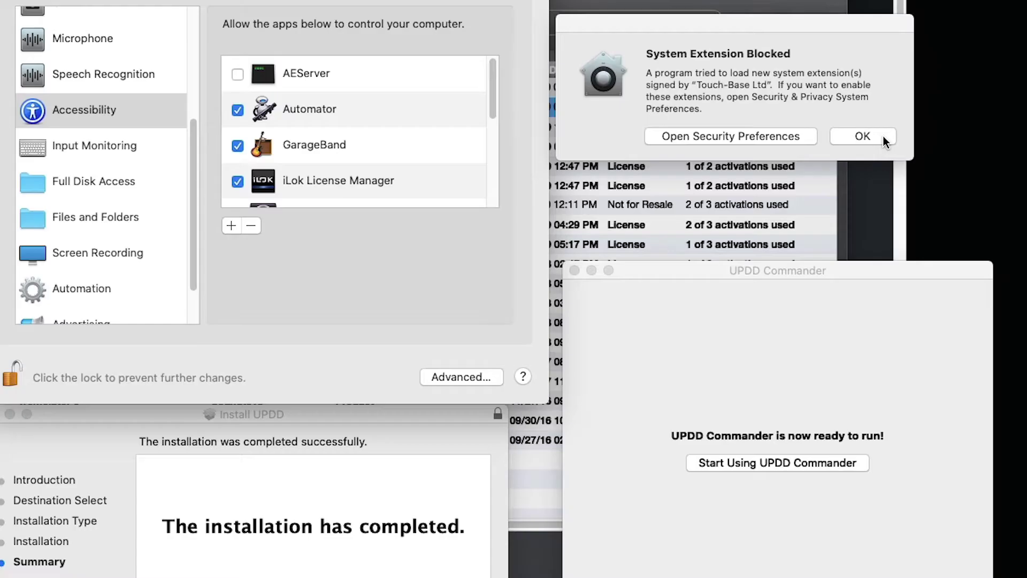
pyautogui.click(882, 136)
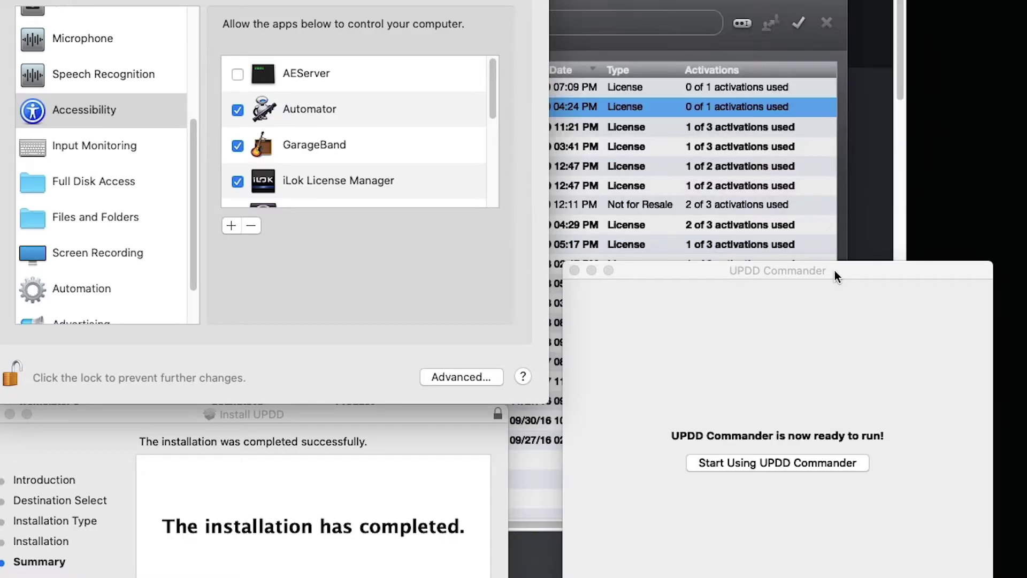
# Step: Close the finished installer, identify the RAVEN screen by holding the cross, and open UPDD Console
pyautogui.click(797, 462)
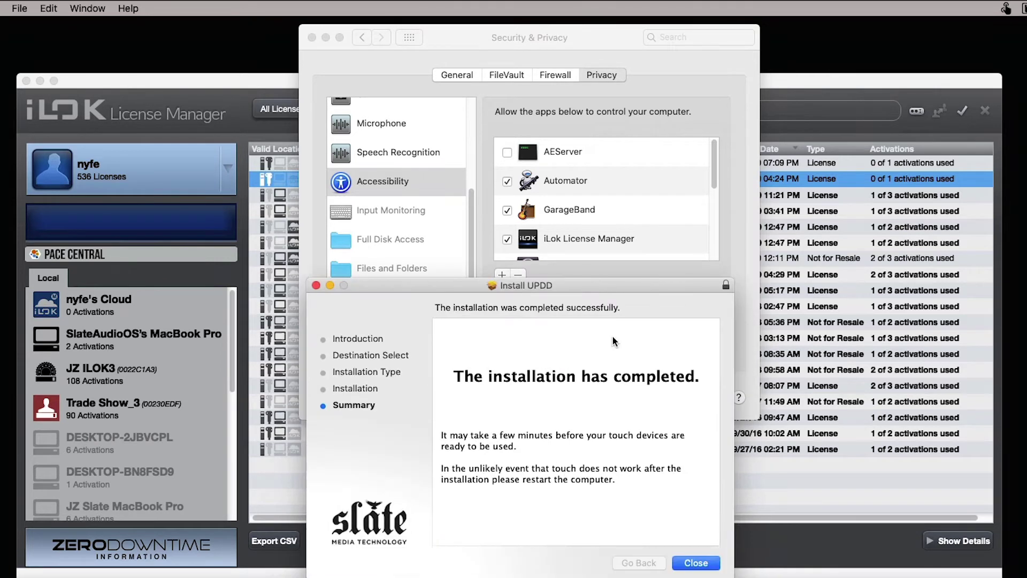
pyautogui.click(703, 560)
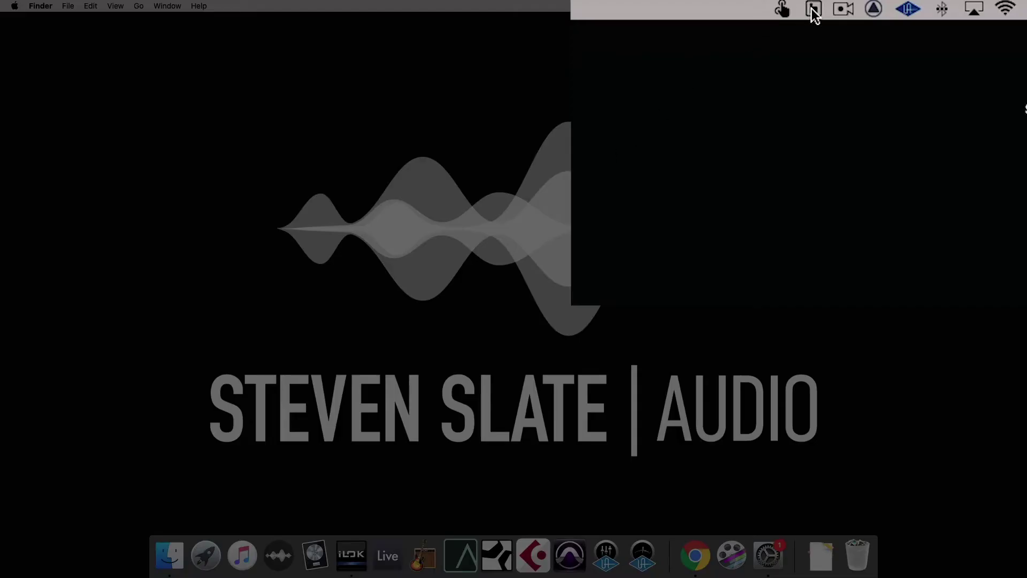
pyautogui.click(814, 10)
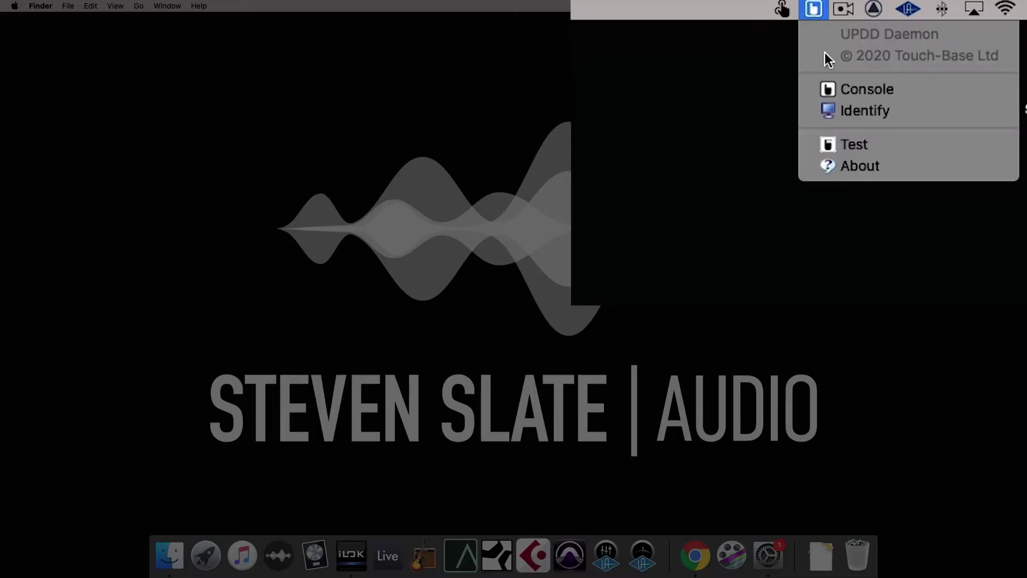
pyautogui.click(869, 108)
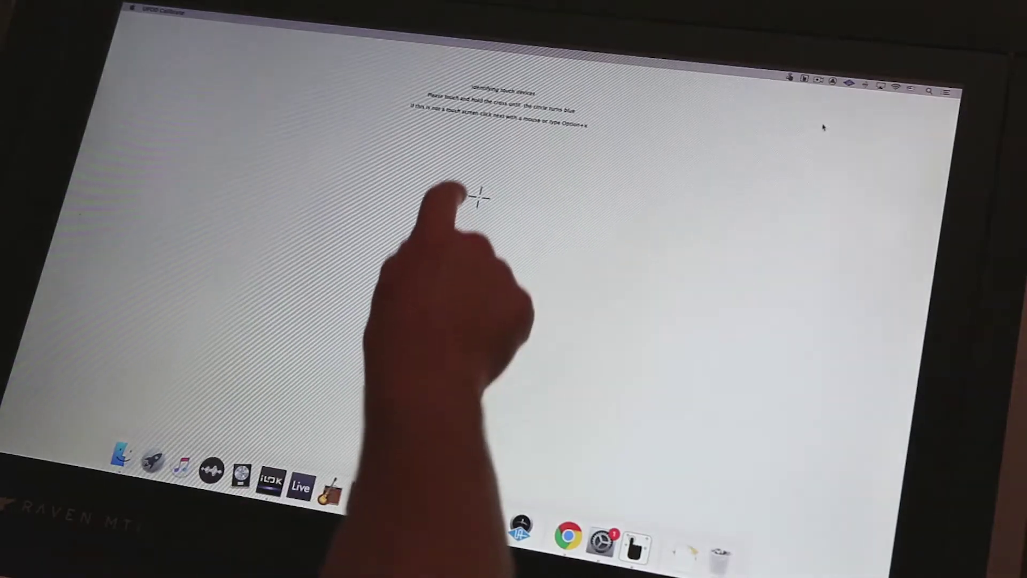
pyautogui.click(479, 197)
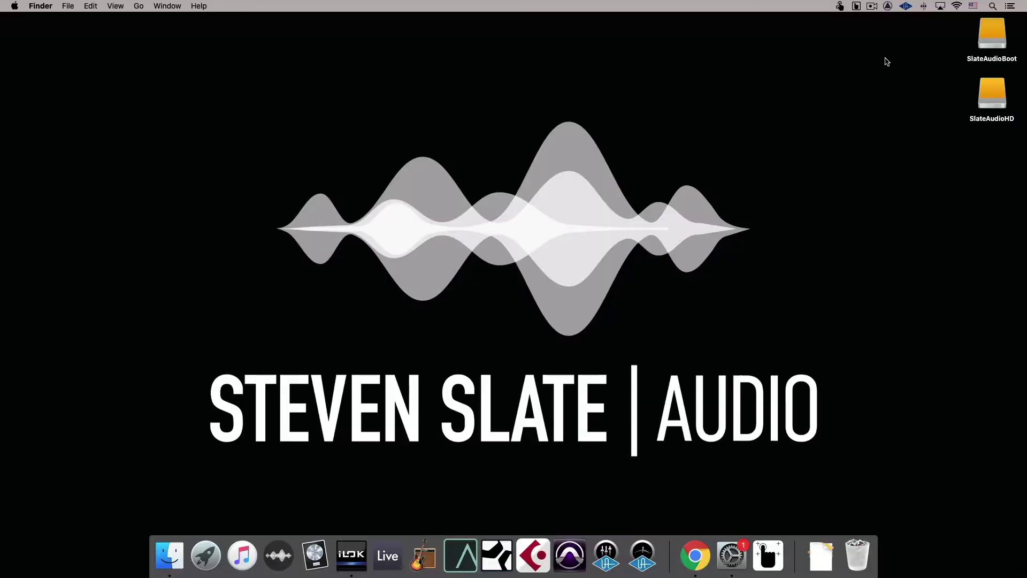
pyautogui.click(856, 6)
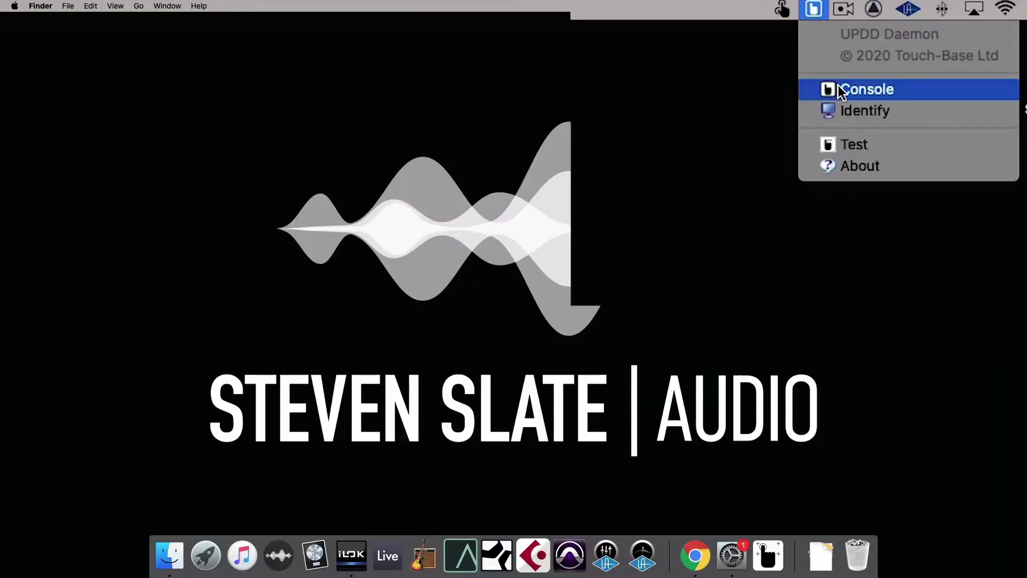
pyautogui.click(840, 89)
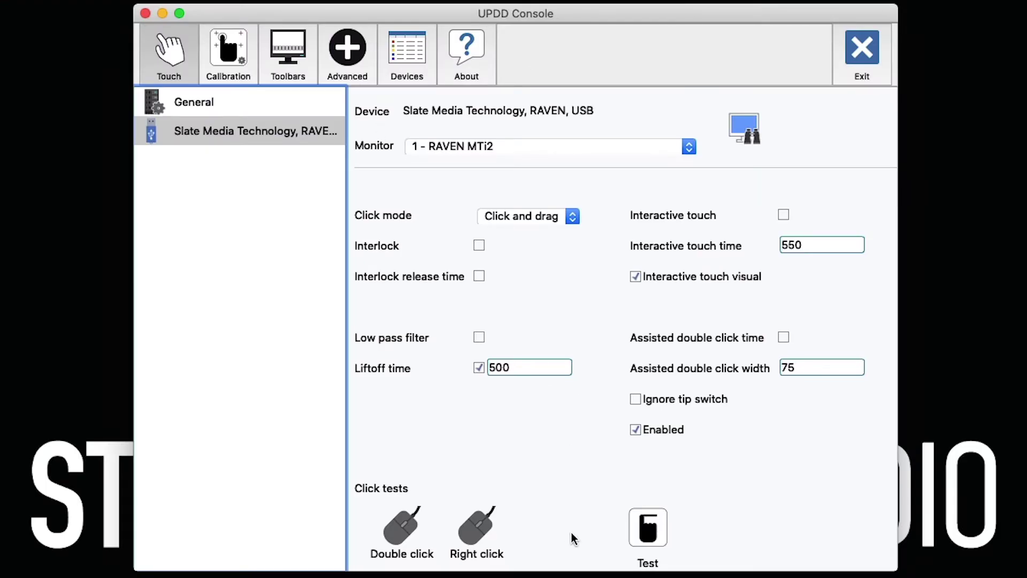
# Step: Run the 4-point calibration, touching the top-left, bottom-left, top-right and bottom-right crosses
pyautogui.click(236, 58)
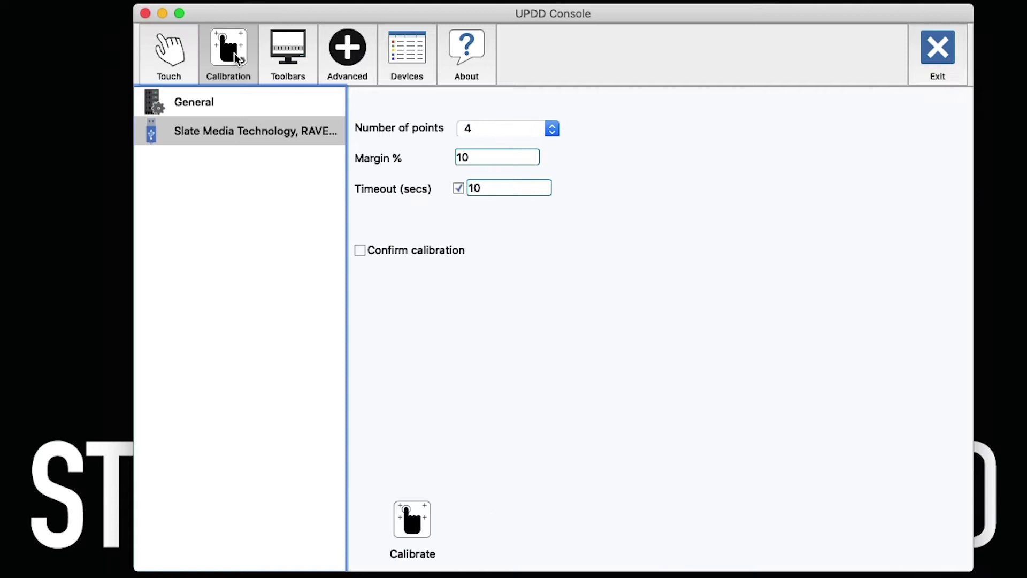
pyautogui.click(410, 524)
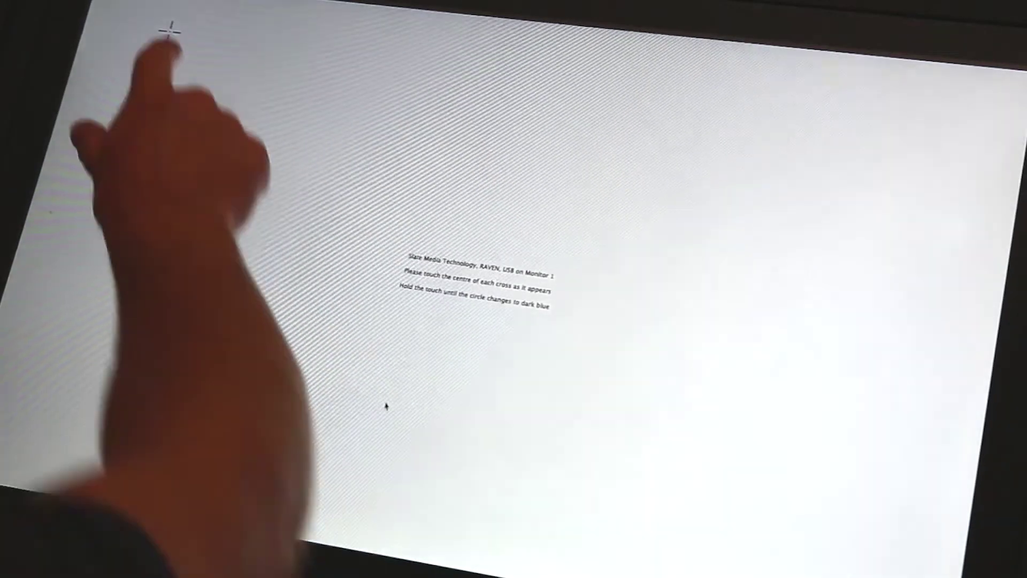
pyautogui.click(64, 37)
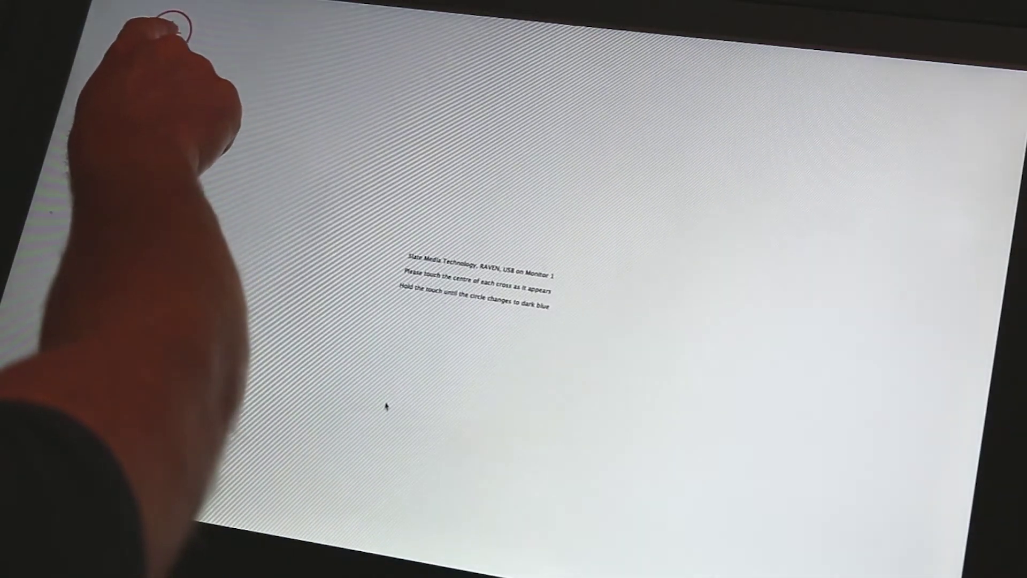
pyautogui.click(51, 439)
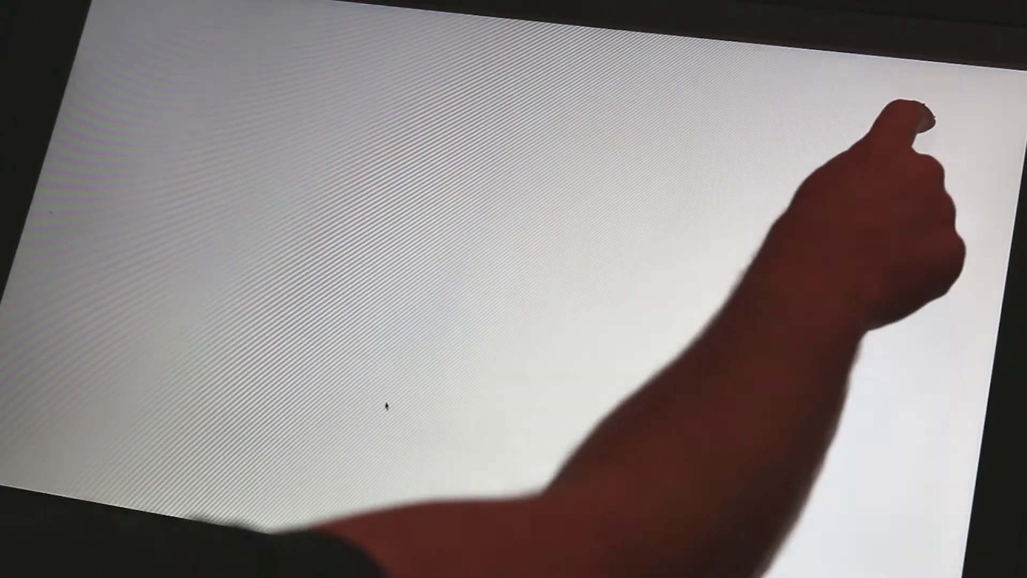
pyautogui.click(921, 113)
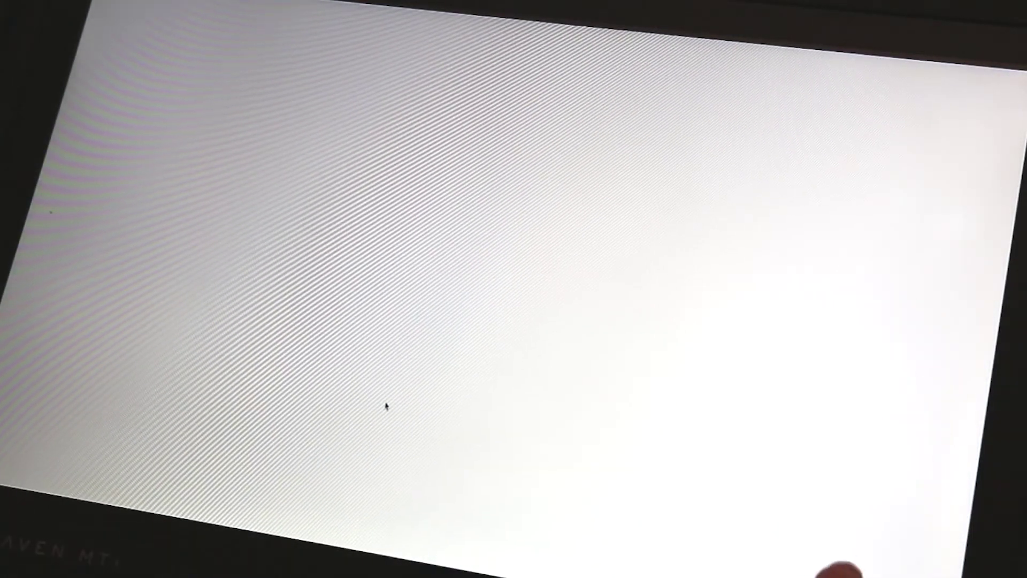
pyautogui.click(846, 566)
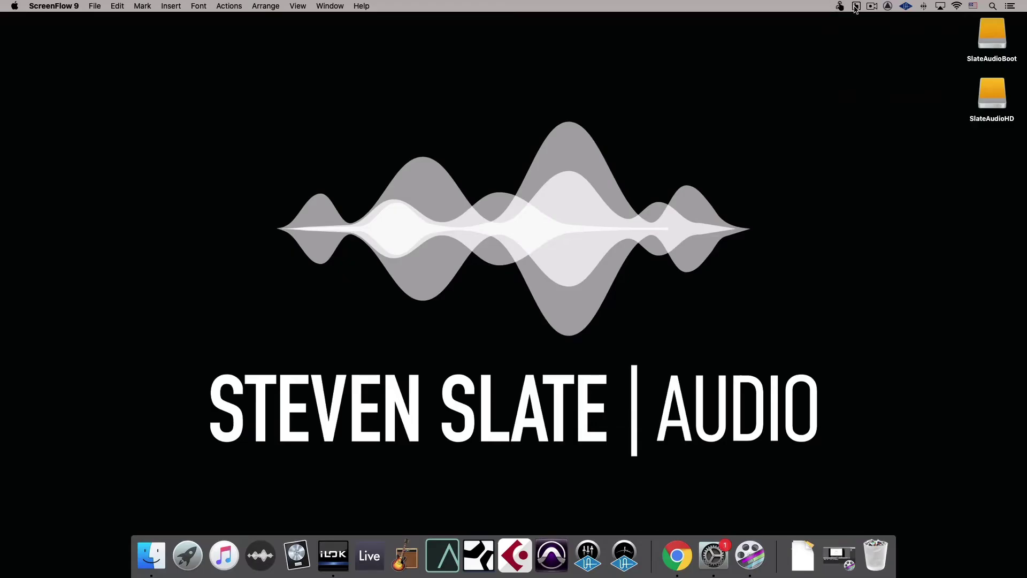
# Step: Run the UPDD touch test, drawing loops with five fingers, then close it
pyautogui.click(856, 6)
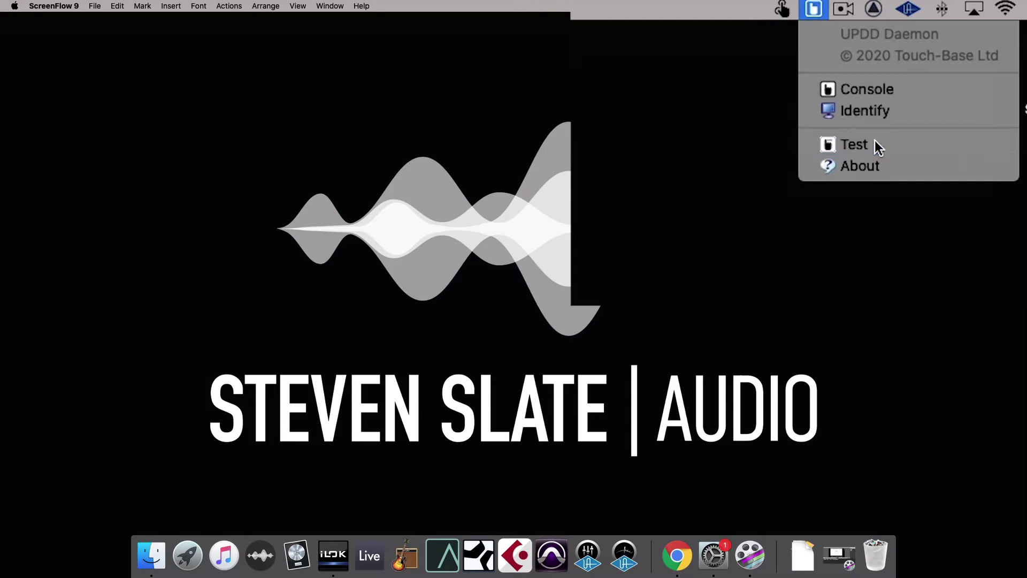
pyautogui.click(875, 143)
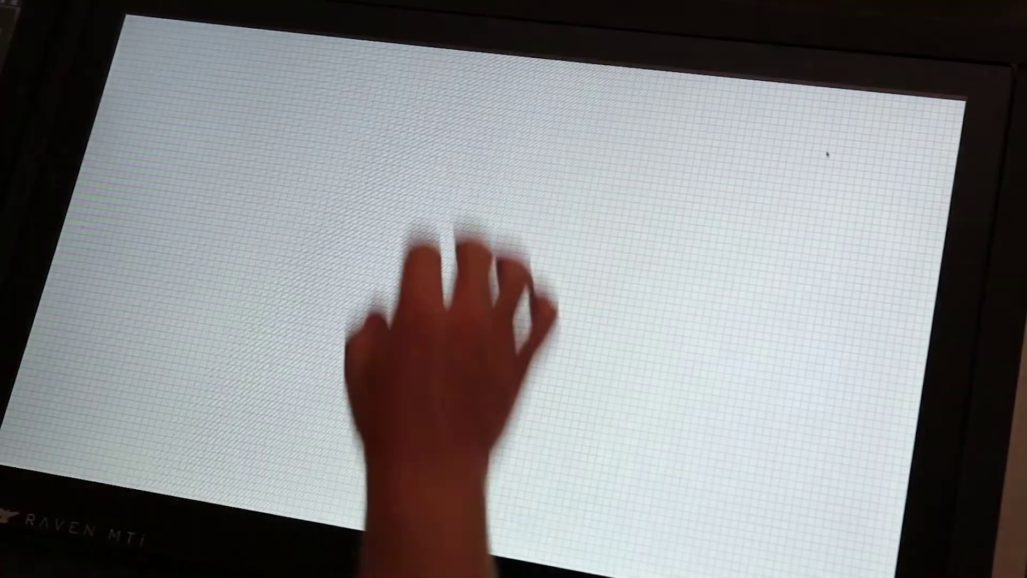
pyautogui.moveTo(395, 65)
pyautogui.mouseDown()
pyautogui.moveTo(256, 69)
pyautogui.moveTo(690, 198)
pyautogui.moveTo(387, 425)
pyautogui.mouseUp()
pyautogui.moveTo(414, 336); pyautogui.dragTo(362, 339)
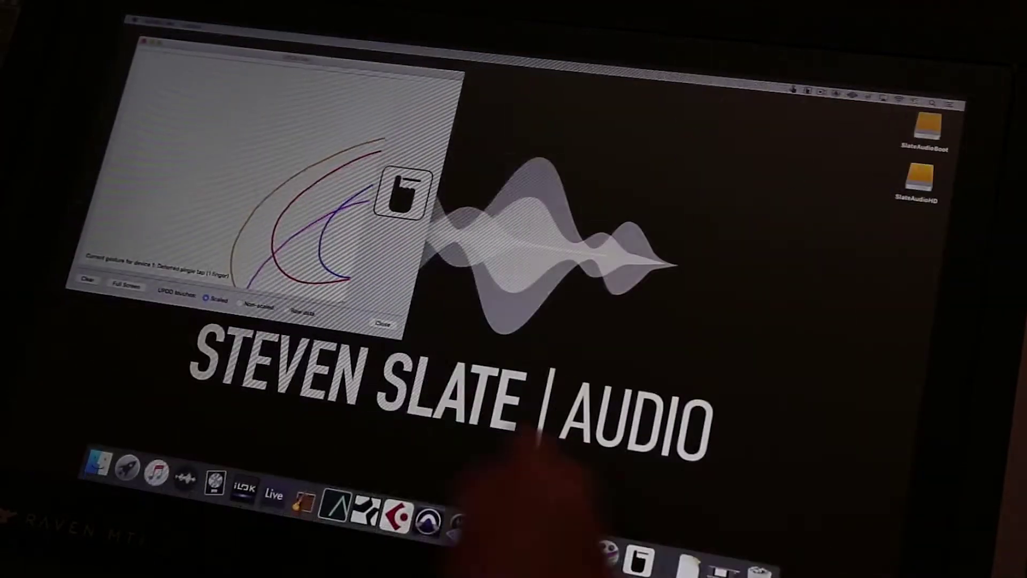
pyautogui.click(383, 322)
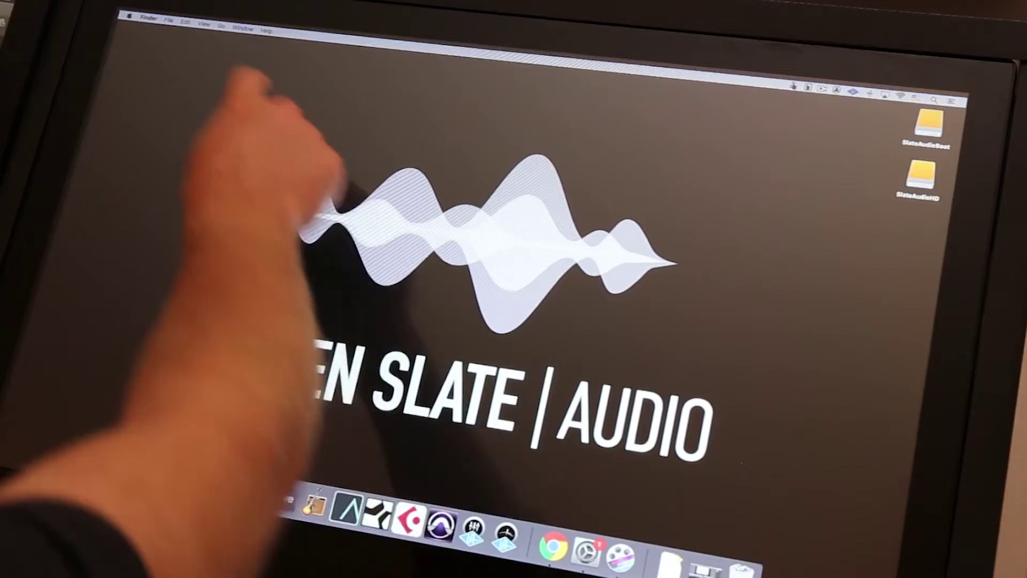
# Step: Create an untitled folder on the desktop, open it and browse the Applications folder
pyautogui.moveTo(230, 80); pyautogui.dragTo(835, 495)
pyautogui.rightClick(493, 142)
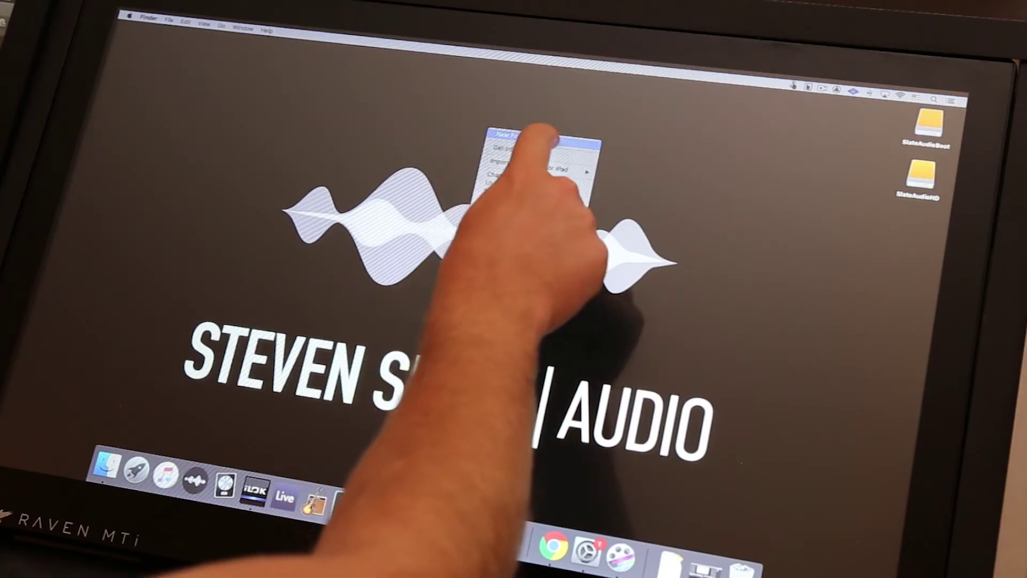
pyautogui.click(537, 147)
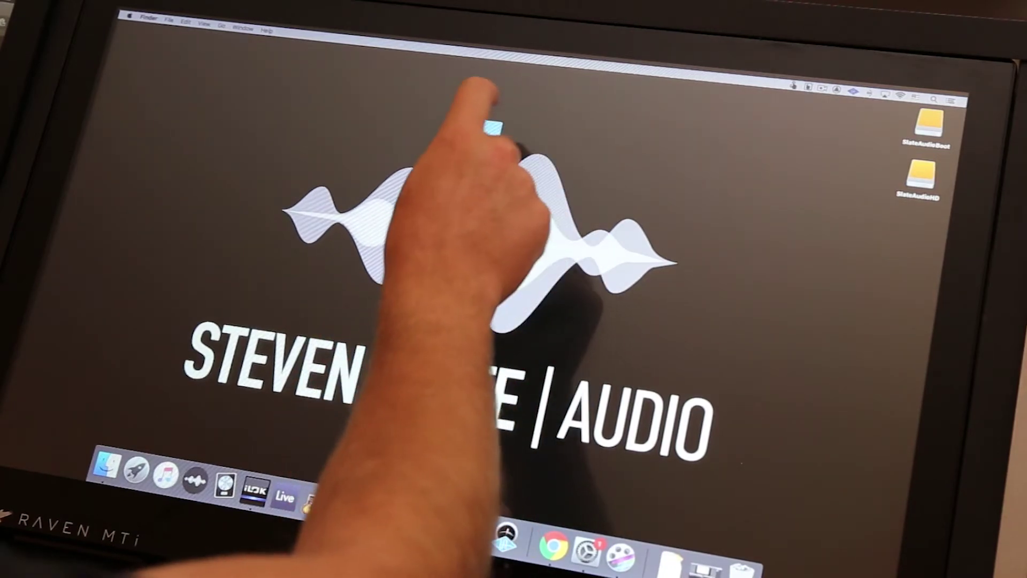
pyautogui.doubleClick(488, 128)
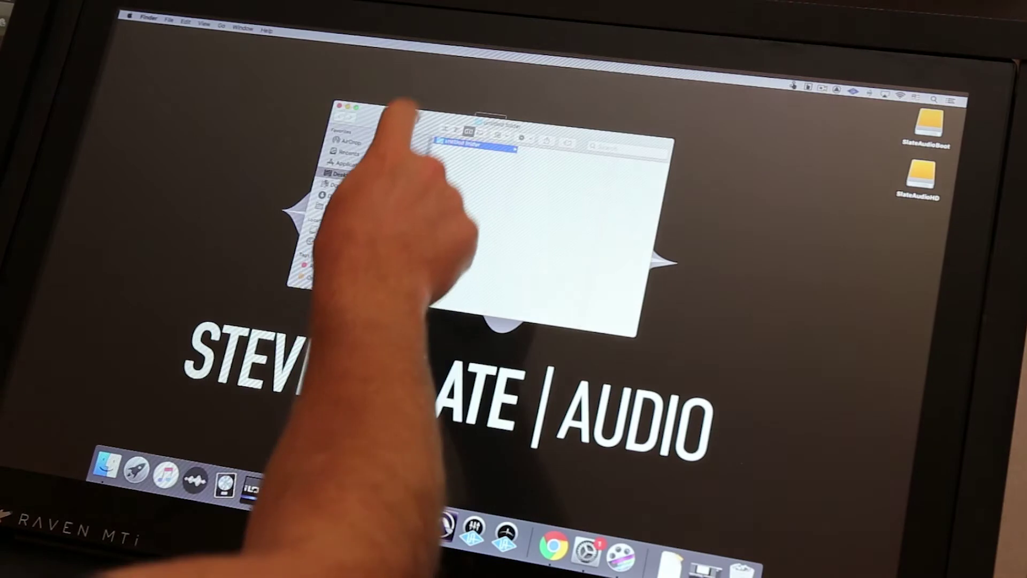
pyautogui.click(351, 165)
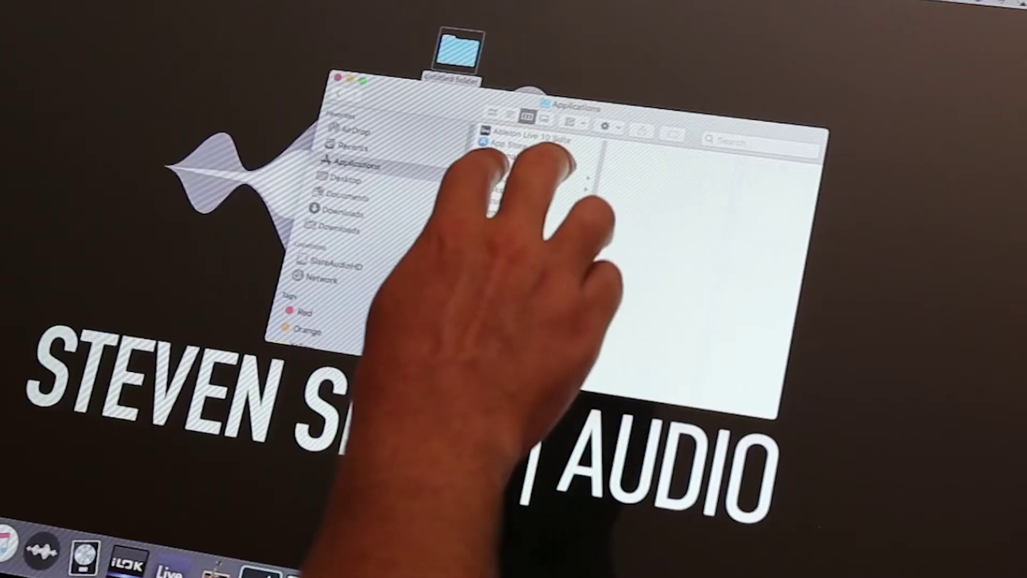
pyautogui.scroll(-3, 466, 172)
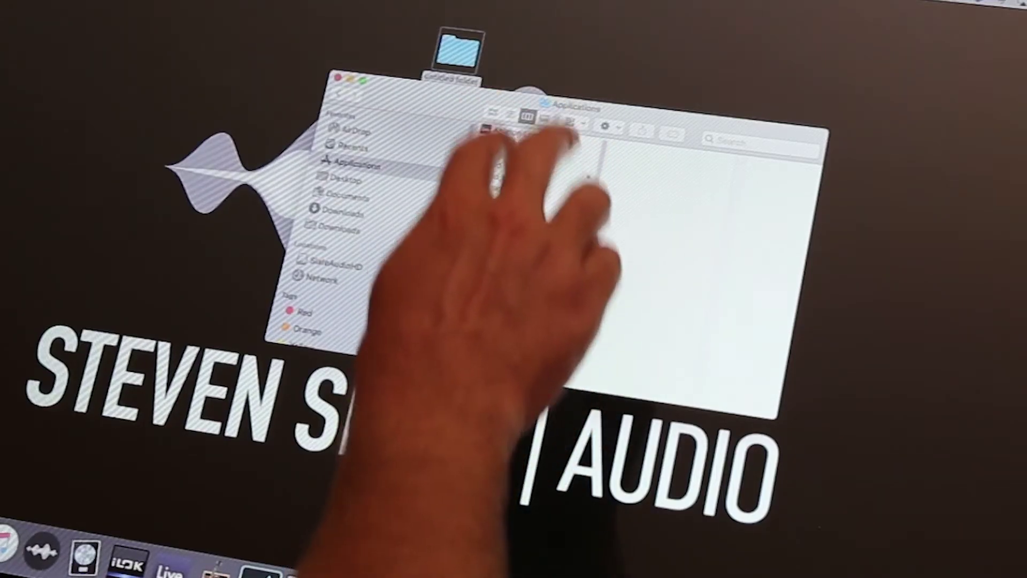
pyautogui.scroll(-5, 535, 214)
pyautogui.scroll(5, 535, 214)
# Step: Minimise the Finder window and switch to Chrome
pyautogui.press('super+m')
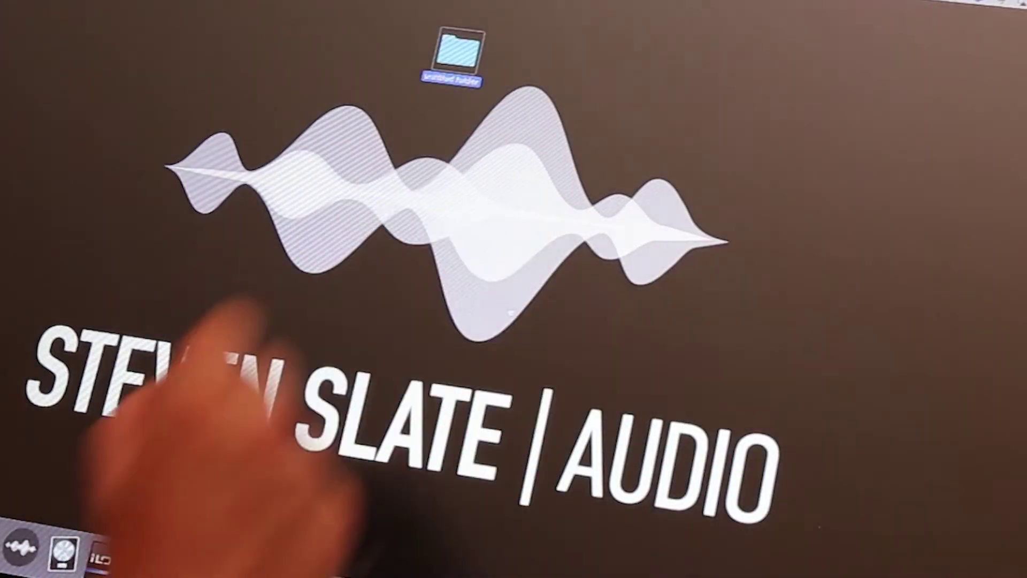
pyautogui.press('super+Tab')
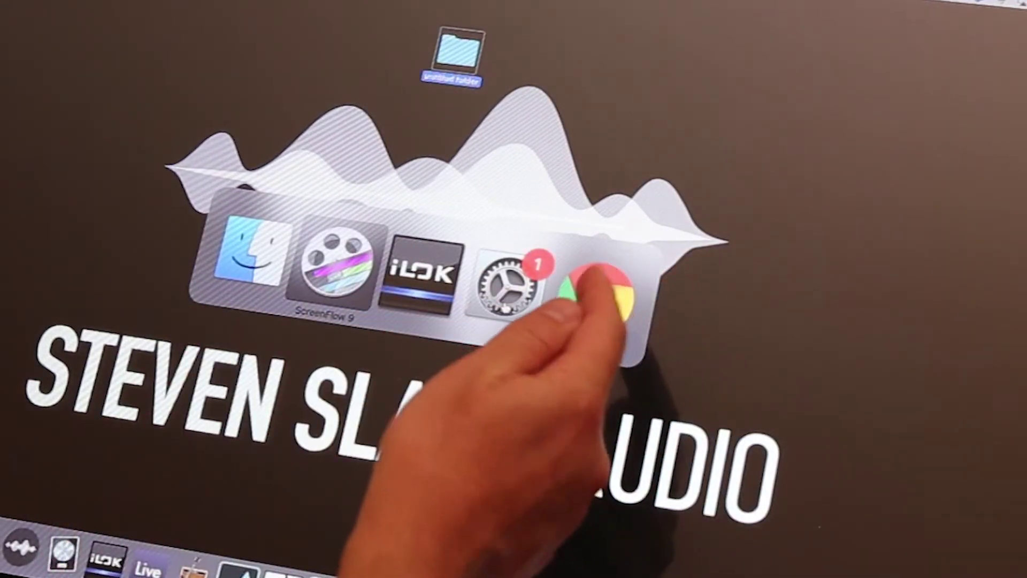
pyautogui.click(598, 293)
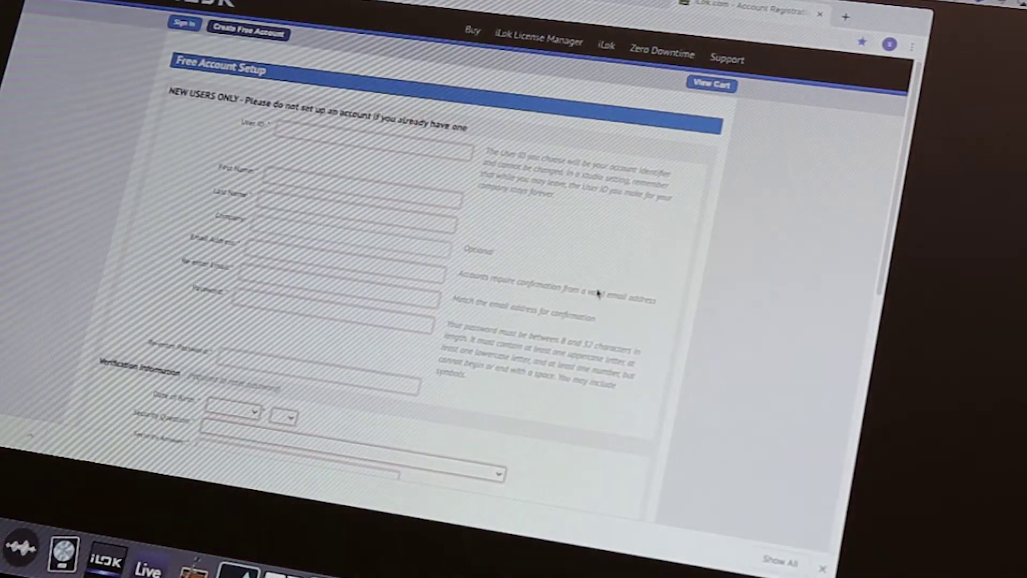
# Step: Hide Chrome and expand the Touch Hardware not Detected error's USB troubleshooting advice
pyautogui.press('super+h')
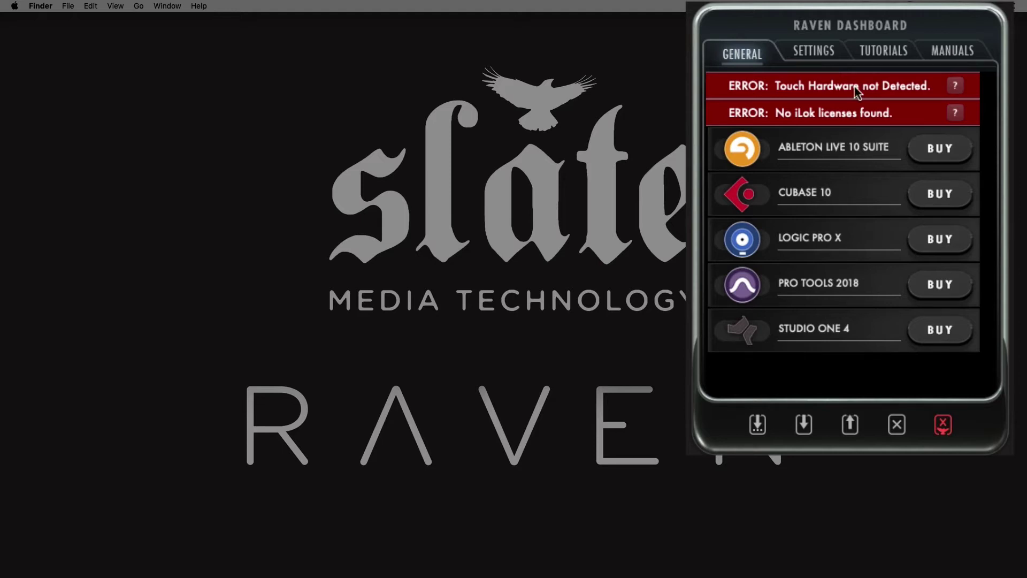
pyautogui.click(955, 87)
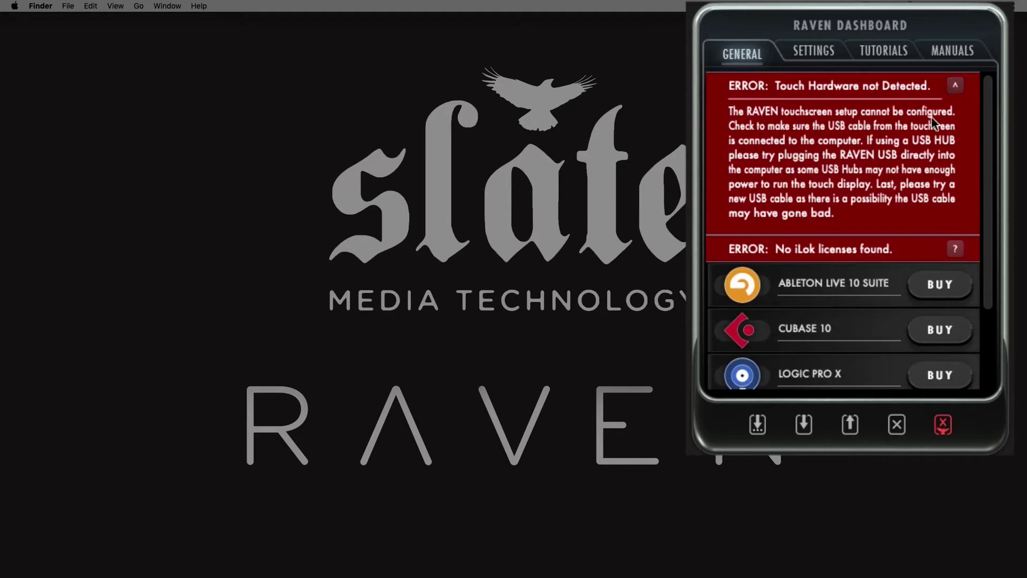